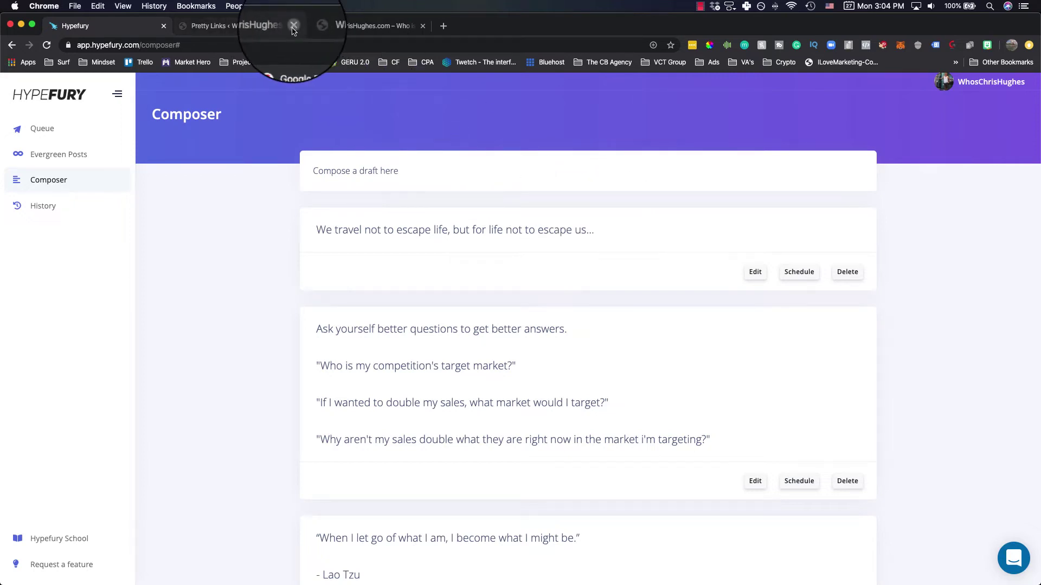
- Close the Pretty Links tab, tour Evergreen Posts, Composer and History, and end on Queue
{"action": "left_click", "coordinate": [293, 26]}
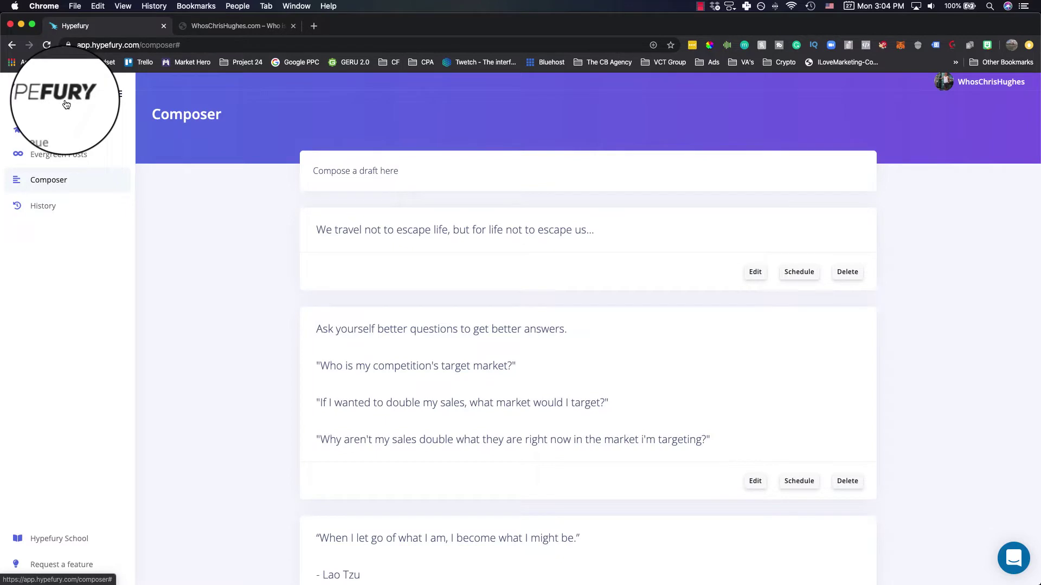
{"action": "left_click", "coordinate": [45, 133]}
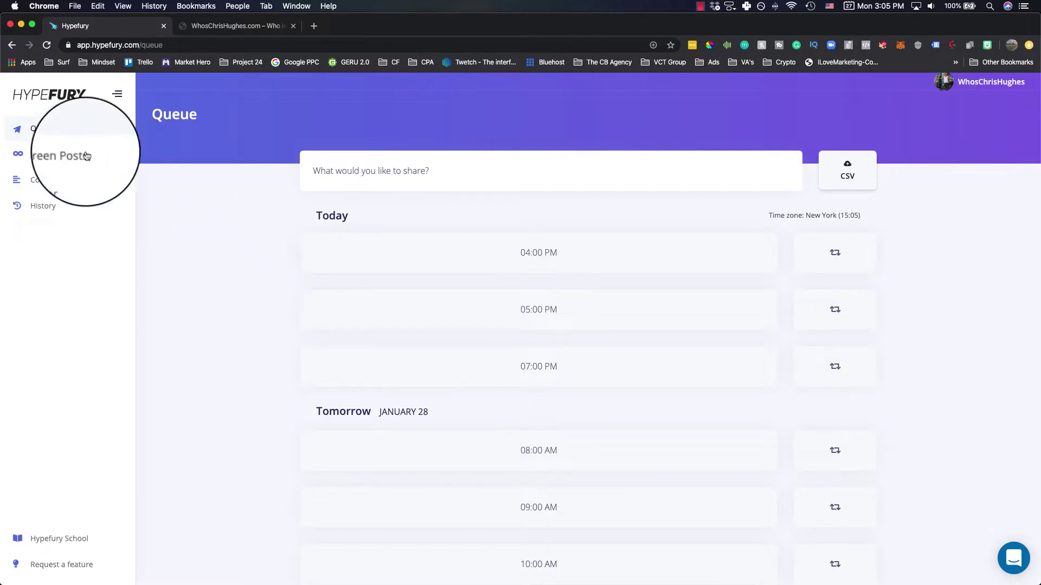
{"action": "left_click", "coordinate": [117, 94]}
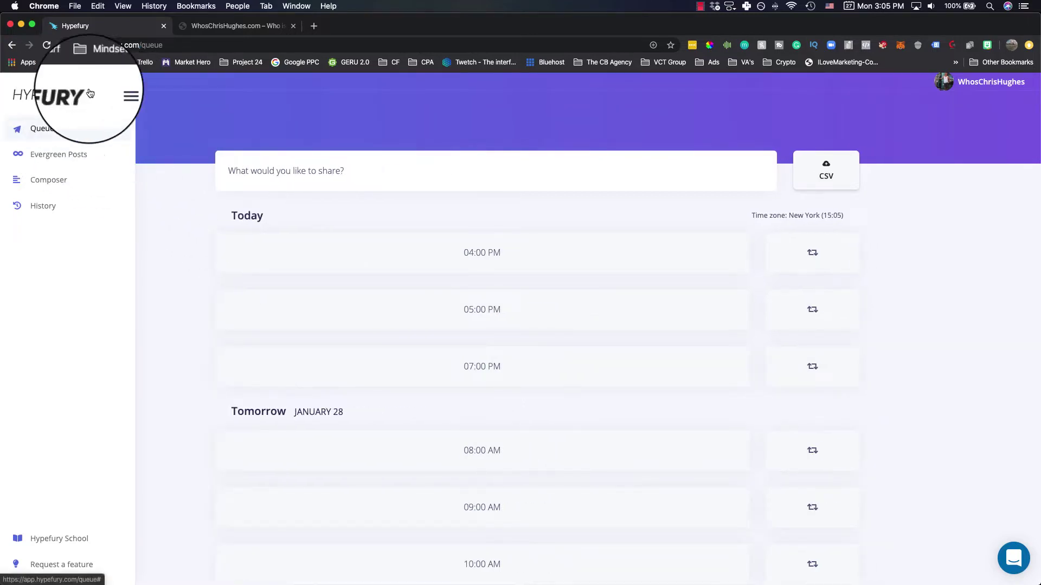
{"action": "left_click", "coordinate": [117, 93]}
{"action": "left_click", "coordinate": [60, 158]}
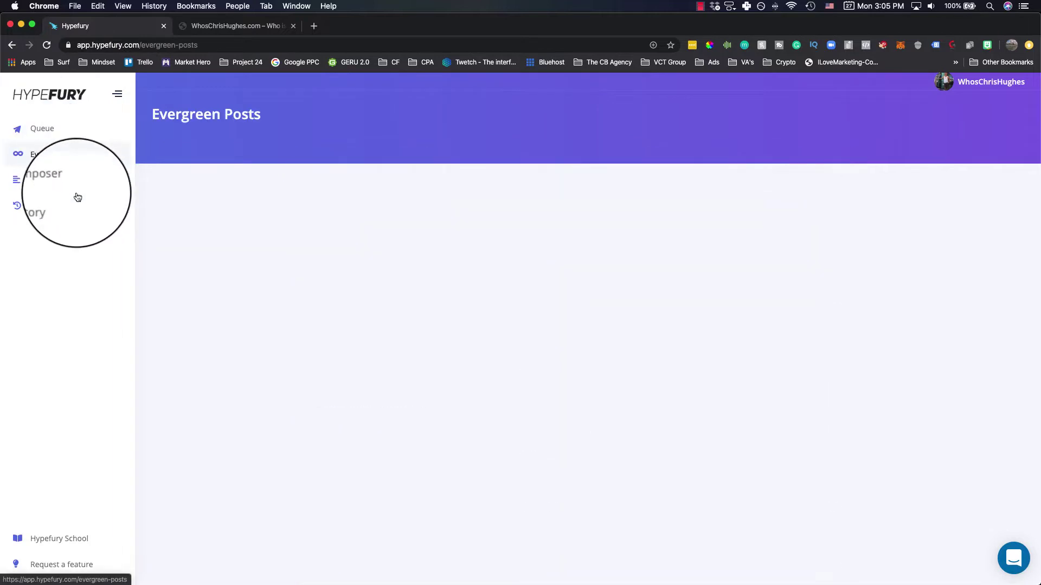
{"action": "left_click", "coordinate": [54, 180]}
{"action": "left_click", "coordinate": [46, 211]}
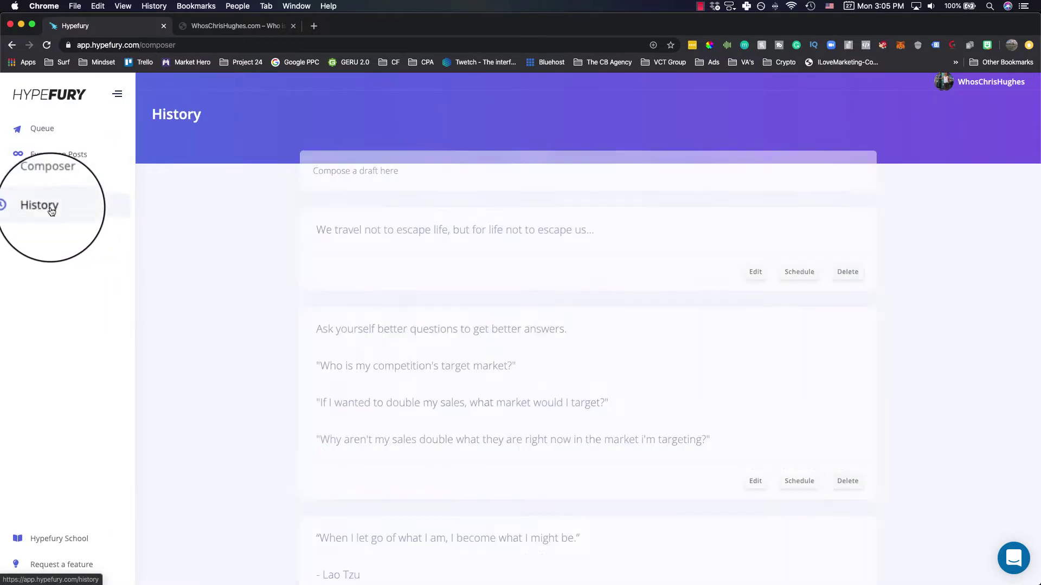
{"action": "left_click", "coordinate": [72, 126]}
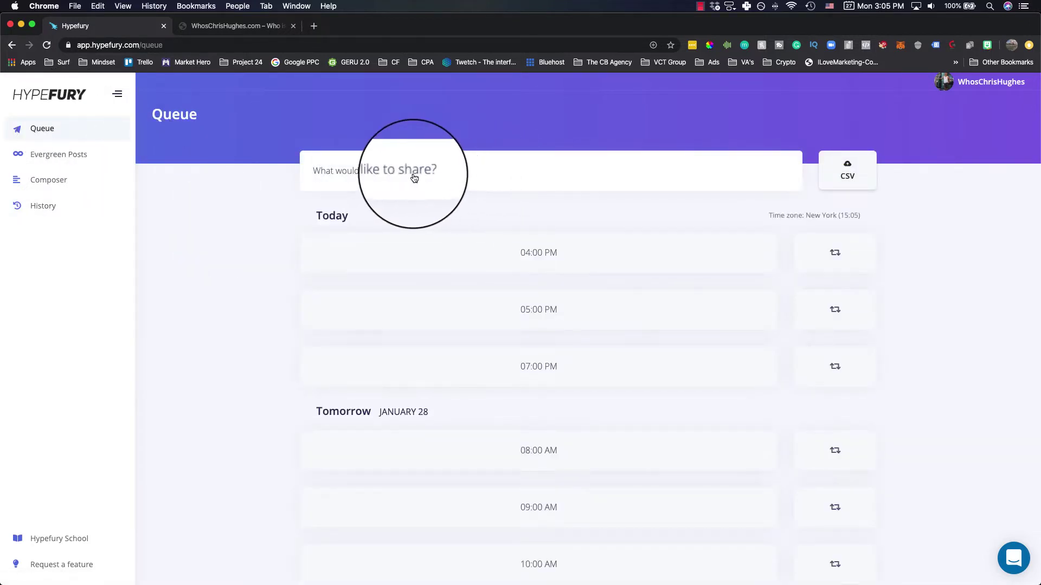
- Start a new post in the Jan 27, 16:00 slot, check today's date, and bring up the WhosChrisHughes.com blog
{"action": "left_click", "coordinate": [364, 174]}
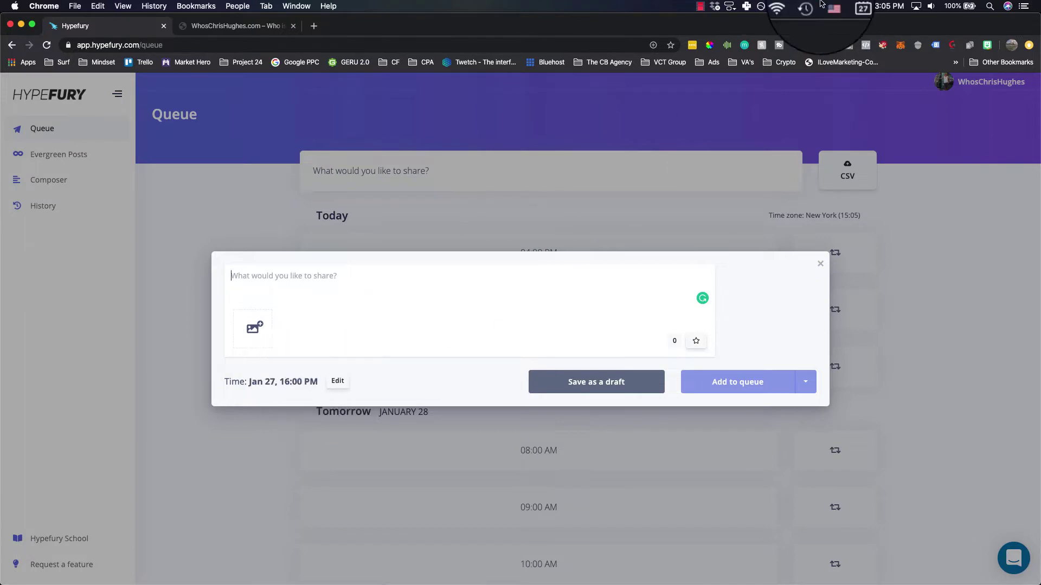
{"action": "left_click", "coordinate": [877, 7]}
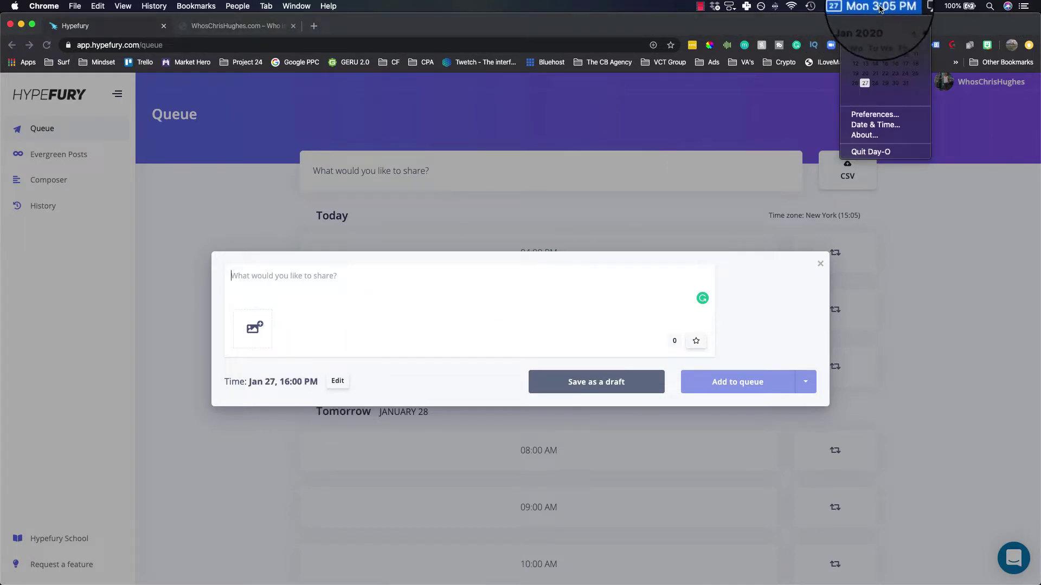
{"action": "left_click", "coordinate": [883, 7]}
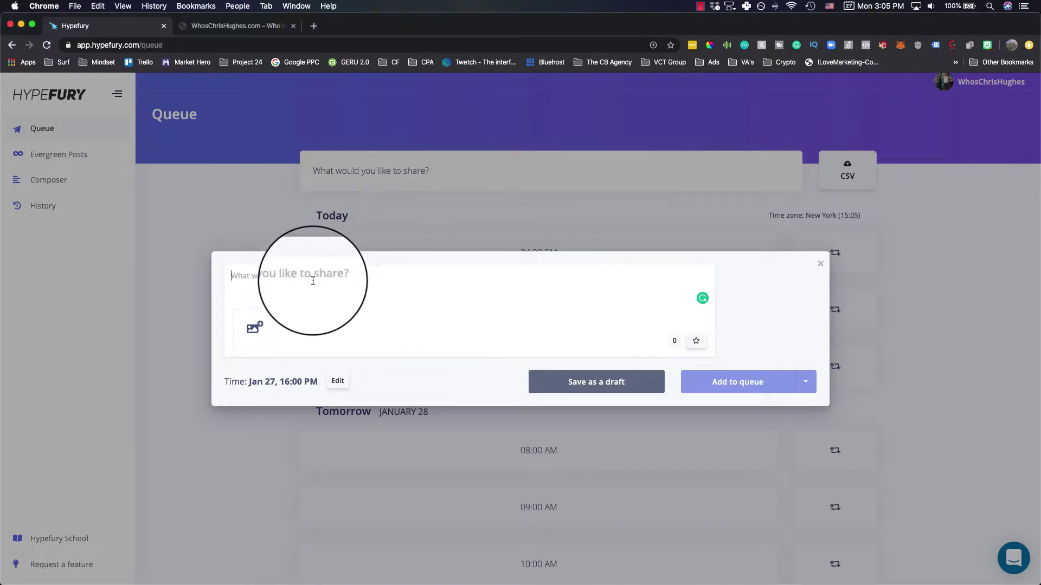
{"action": "left_click", "coordinate": [239, 26]}
- Open the 'How to Think About and Build Digital Real Estate Assets' post and select its title
{"action": "scroll", "coordinate": [286, 232], "scroll_direction": "up", "scroll_amount": 15}
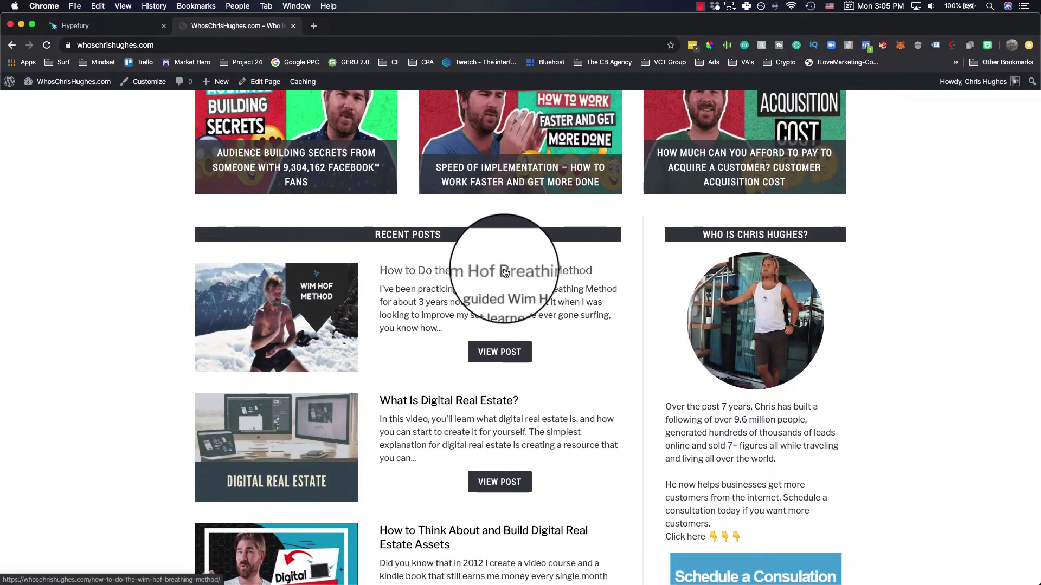
{"action": "scroll", "coordinate": [520, 270], "scroll_direction": "down", "scroll_amount": 6}
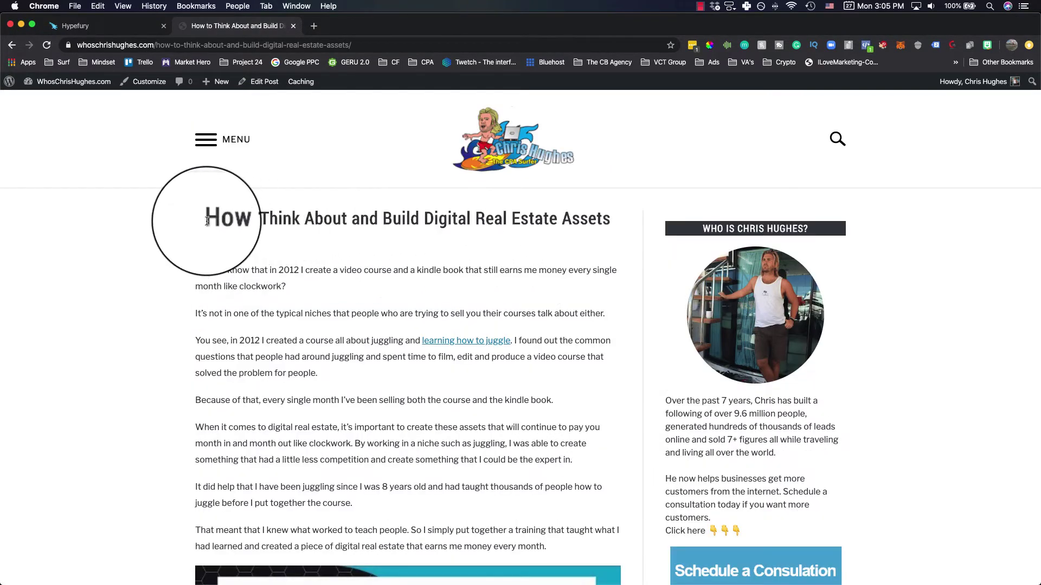
{"action": "triple_click", "coordinate": [612, 218]}
{"action": "right_click", "coordinate": [614, 218]}
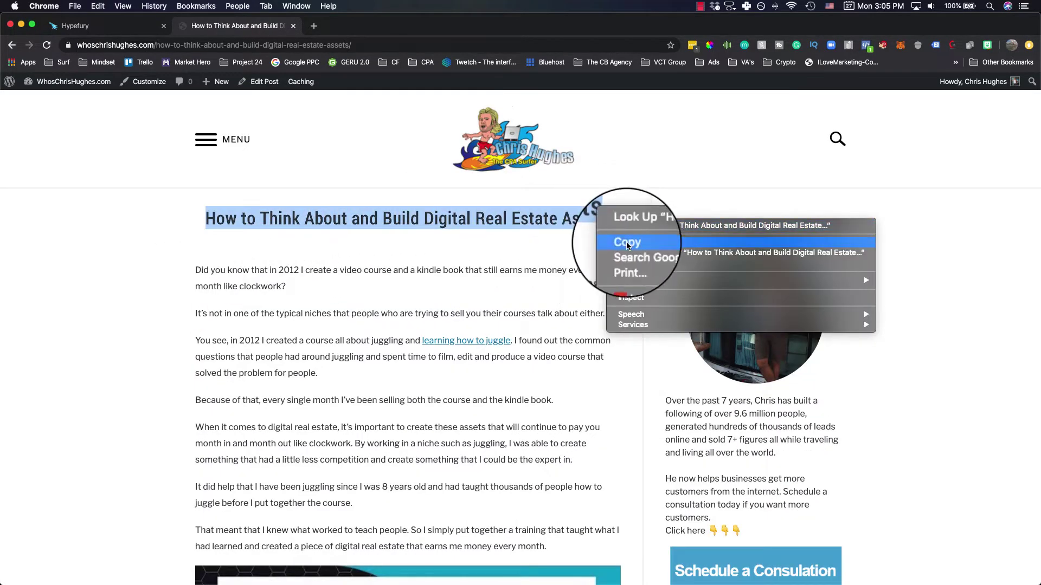
- Copy the blog post title and paste it into the Hypefury post
{"action": "left_click", "coordinate": [624, 241]}
{"action": "left_click", "coordinate": [78, 26]}
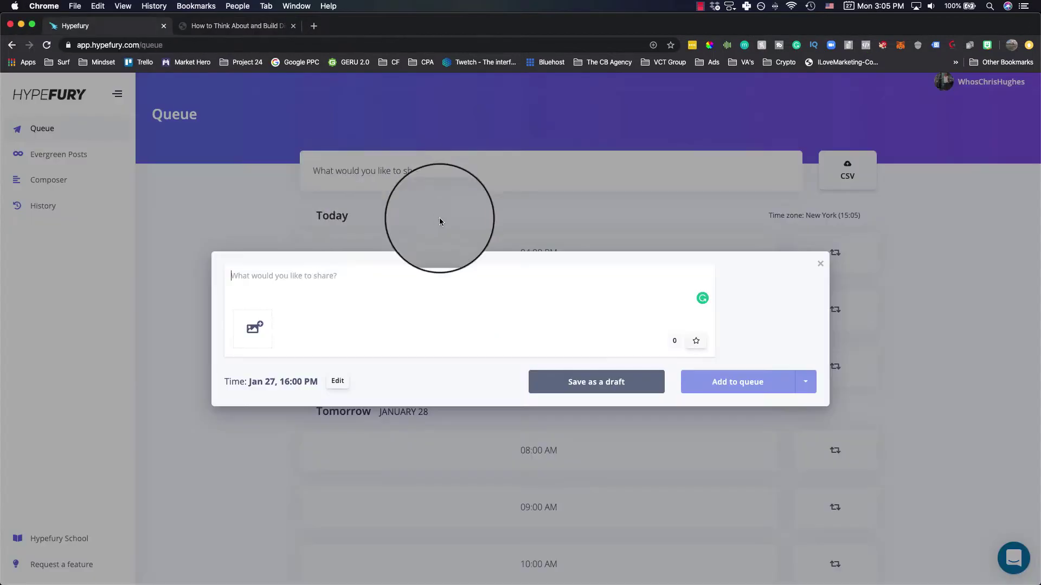
{"action": "right_click", "coordinate": [291, 277]}
{"action": "left_click", "coordinate": [331, 347]}
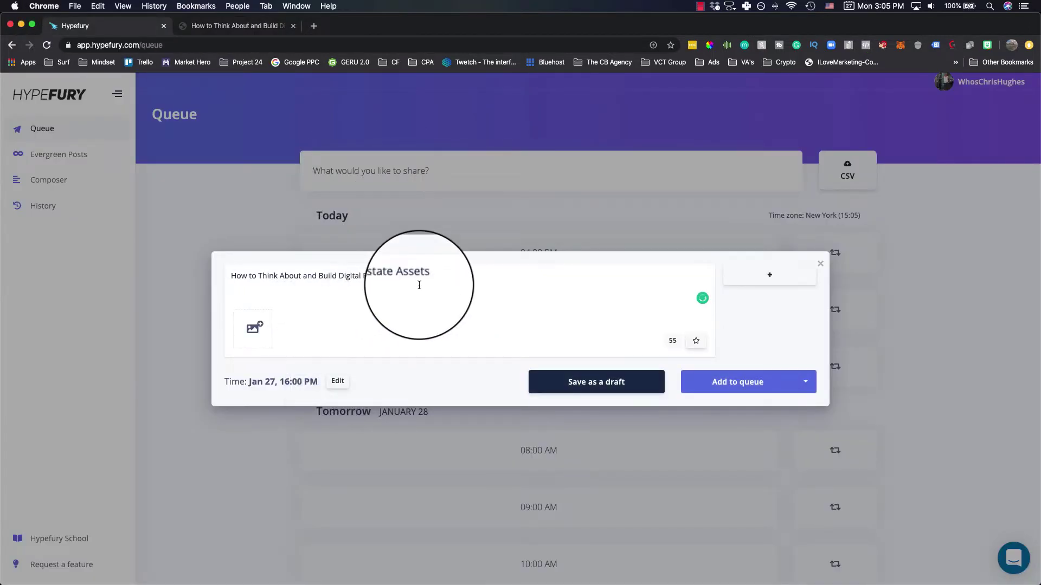
- Copy the article's URL from the blog address bar and paste it below the title
{"action": "left_click", "coordinate": [233, 25]}
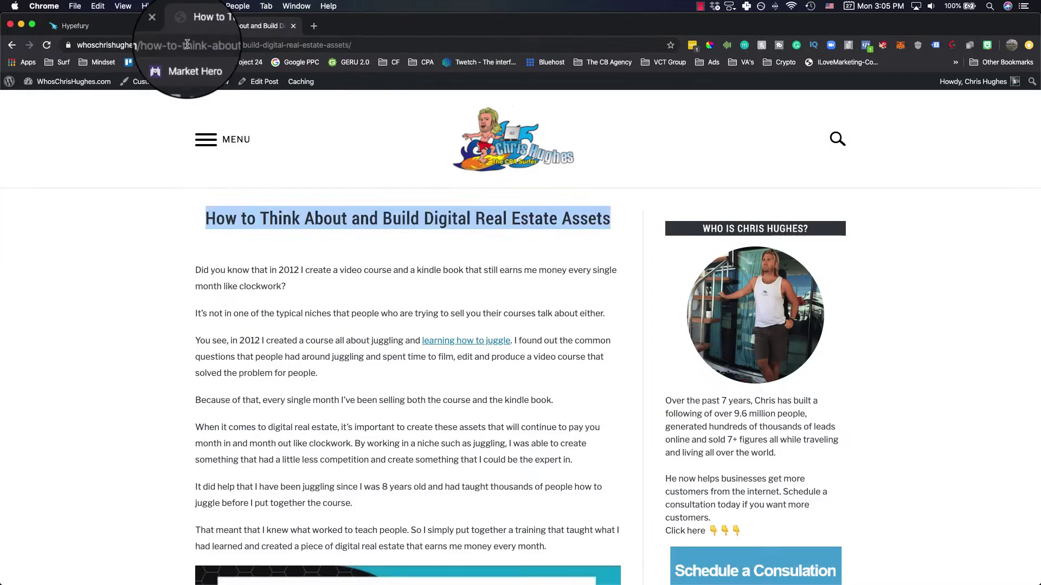
{"action": "left_click", "coordinate": [162, 45]}
{"action": "right_click", "coordinate": [190, 43]}
{"action": "left_click", "coordinate": [214, 111]}
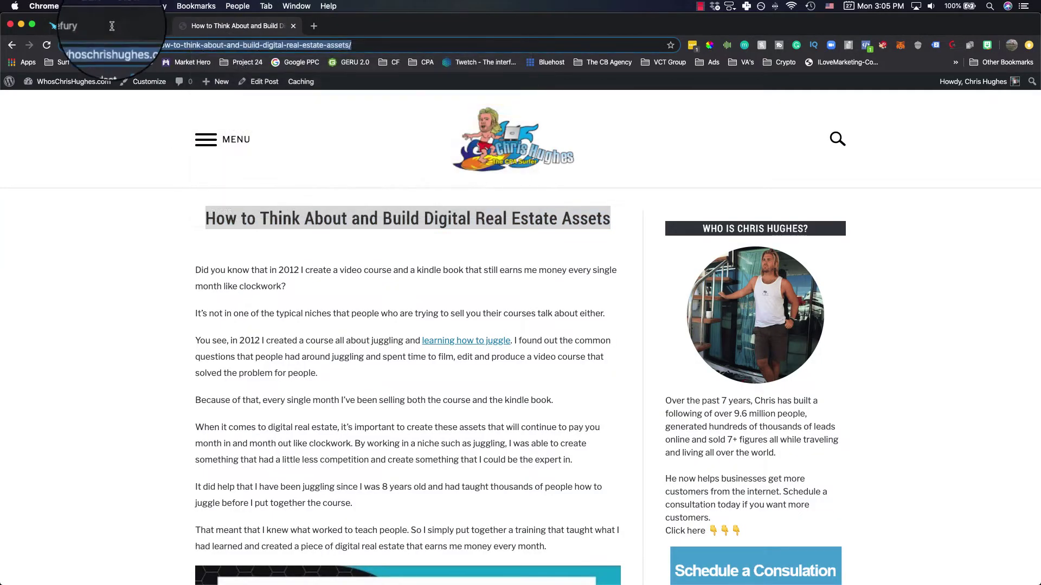
{"action": "left_click", "coordinate": [113, 26]}
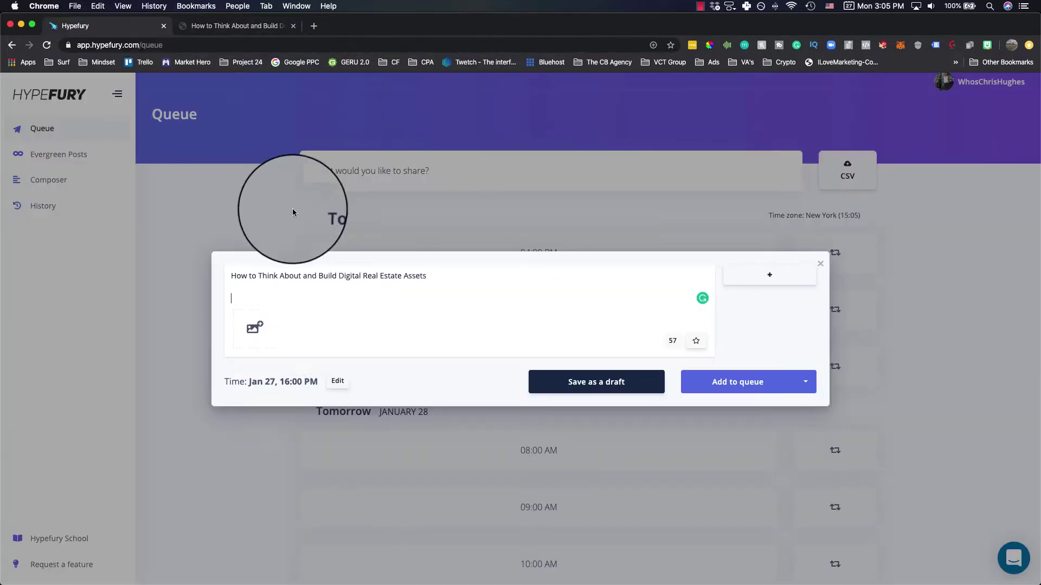
{"action": "right_click", "coordinate": [268, 304]}
{"action": "left_click", "coordinate": [311, 370]}
- Insert a blank line between the title and the URL
{"action": "left_click", "coordinate": [444, 278]}
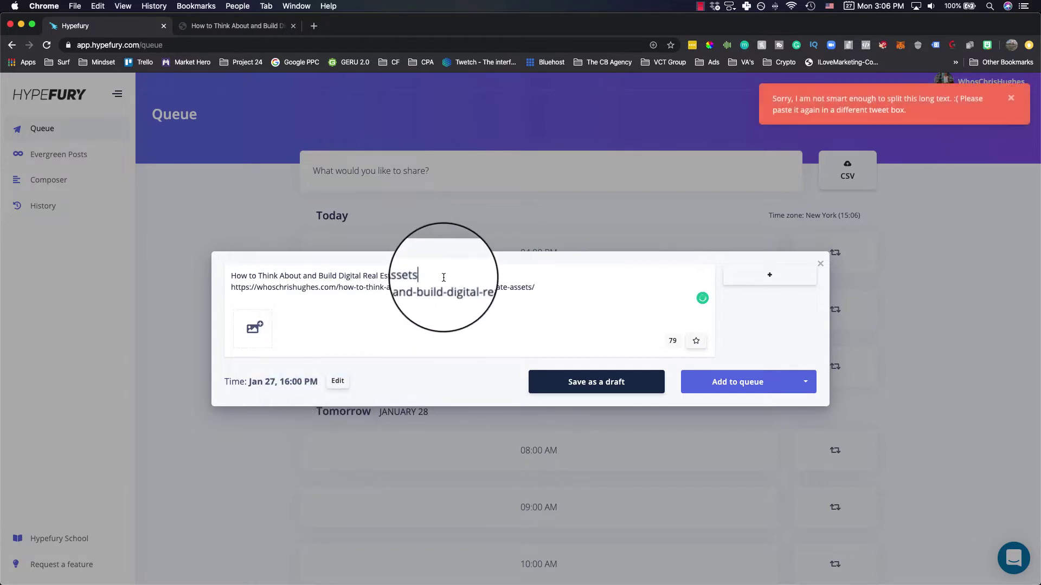
{"action": "key", "text": "Return"}
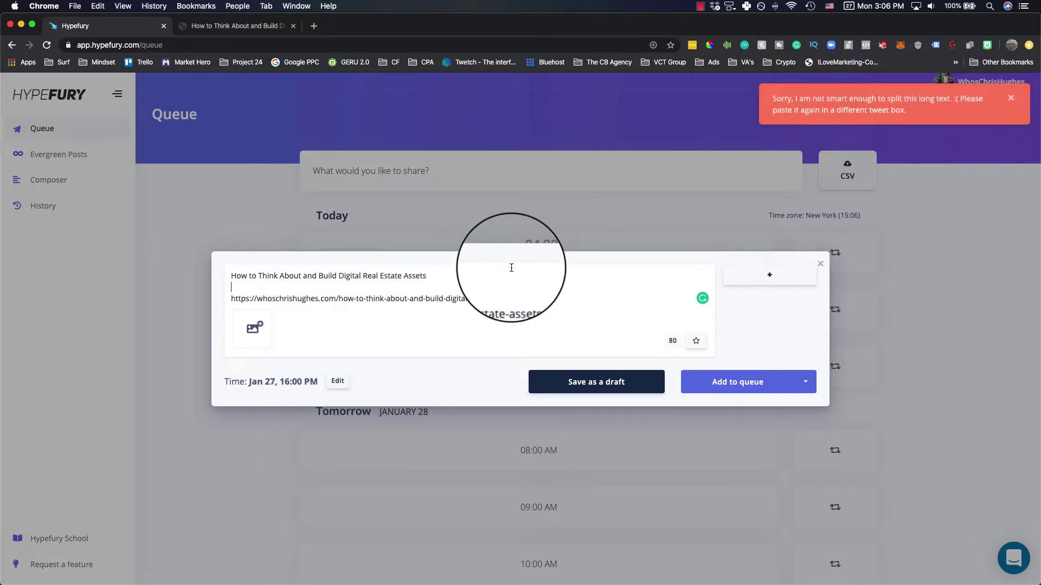
{"action": "left_click", "coordinate": [805, 384]}
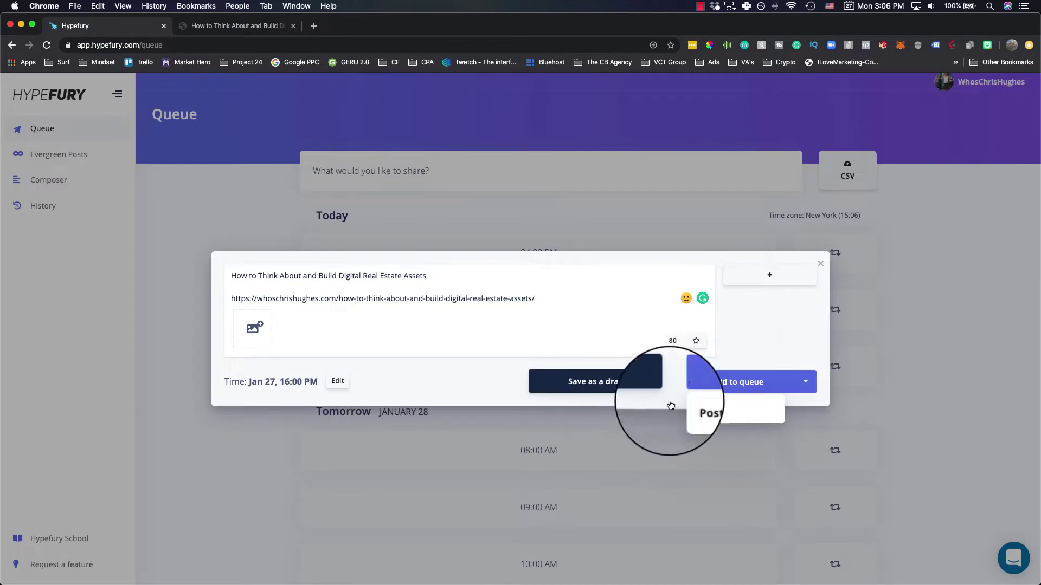
- Load twitter.com in a new tab and look over the account profile's recent tweets
{"action": "left_click", "coordinate": [319, 30]}
{"action": "type", "text": "twitter.com"}
{"action": "key", "text": "Return"}
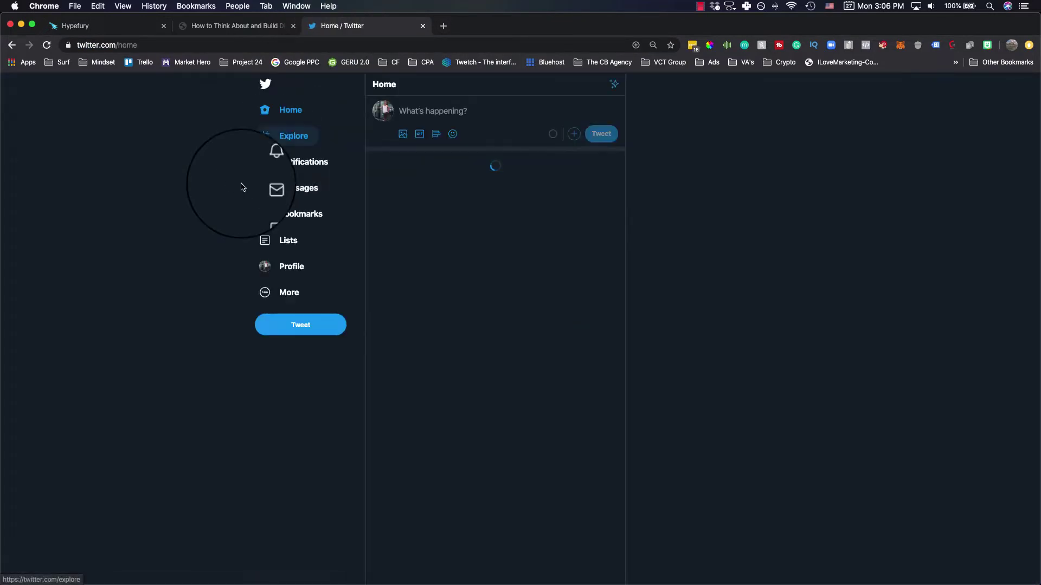
{"action": "left_click", "coordinate": [291, 271]}
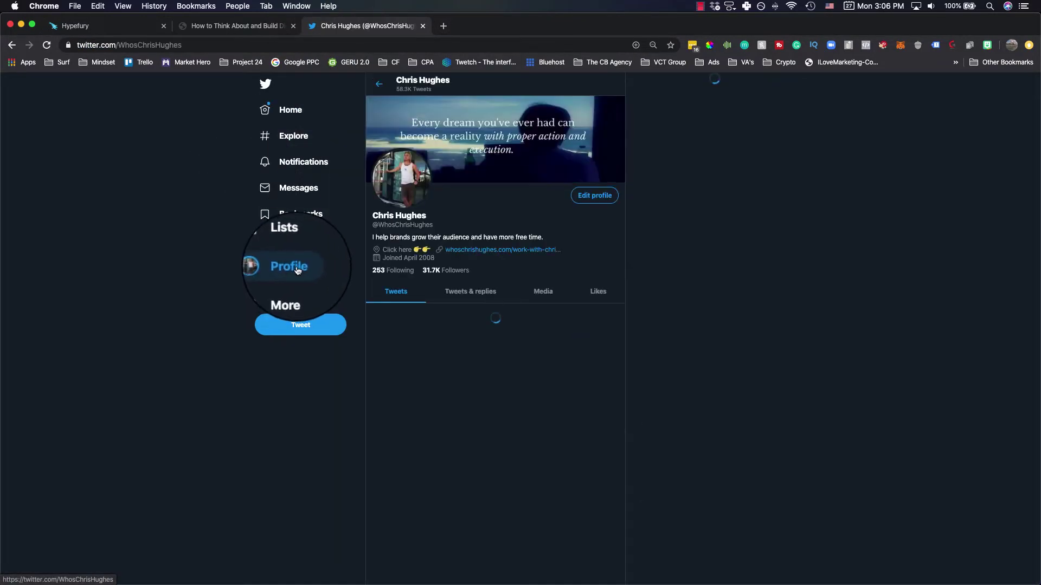
{"action": "scroll", "coordinate": [487, 274], "scroll_direction": "down", "scroll_amount": 3}
{"action": "scroll", "coordinate": [487, 275], "scroll_direction": "down", "scroll_amount": 2}
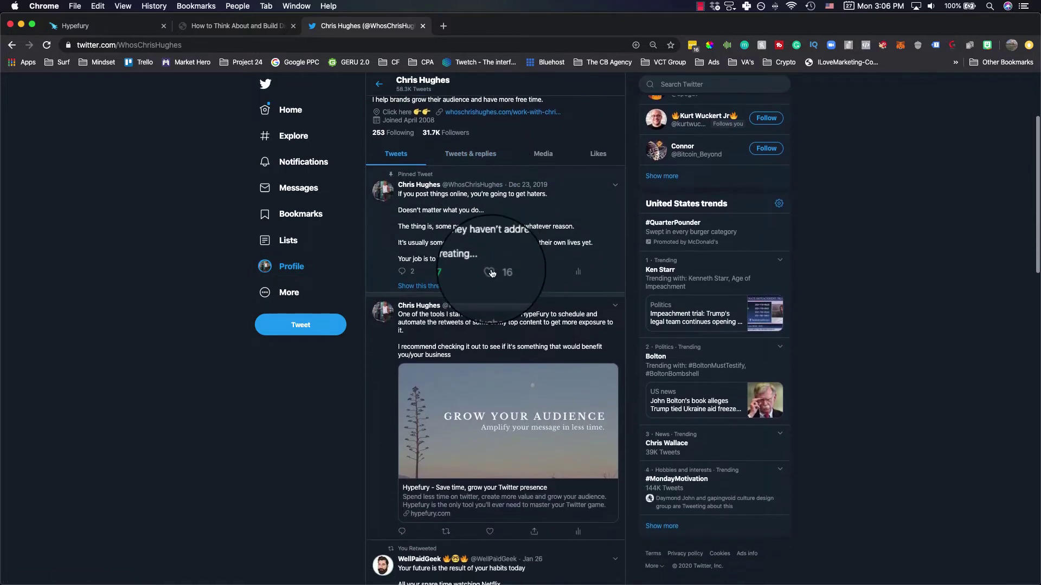
{"action": "scroll", "coordinate": [500, 398], "scroll_direction": "up", "scroll_amount": 3}
- Post the title-and-link tweet now and confirm it tops the Twitter profile timeline
{"action": "left_click", "coordinate": [84, 31]}
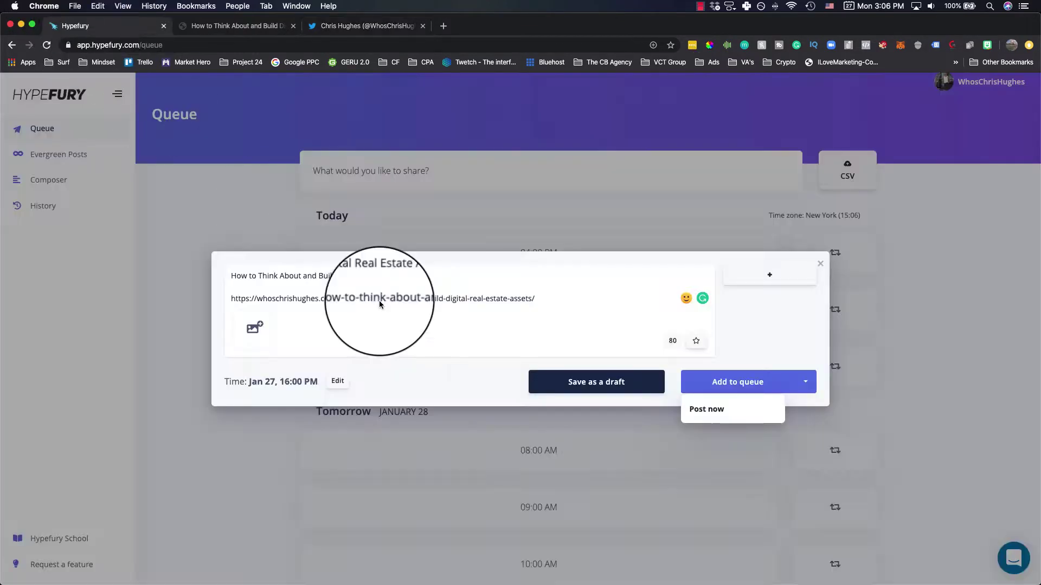
{"action": "left_click", "coordinate": [709, 410]}
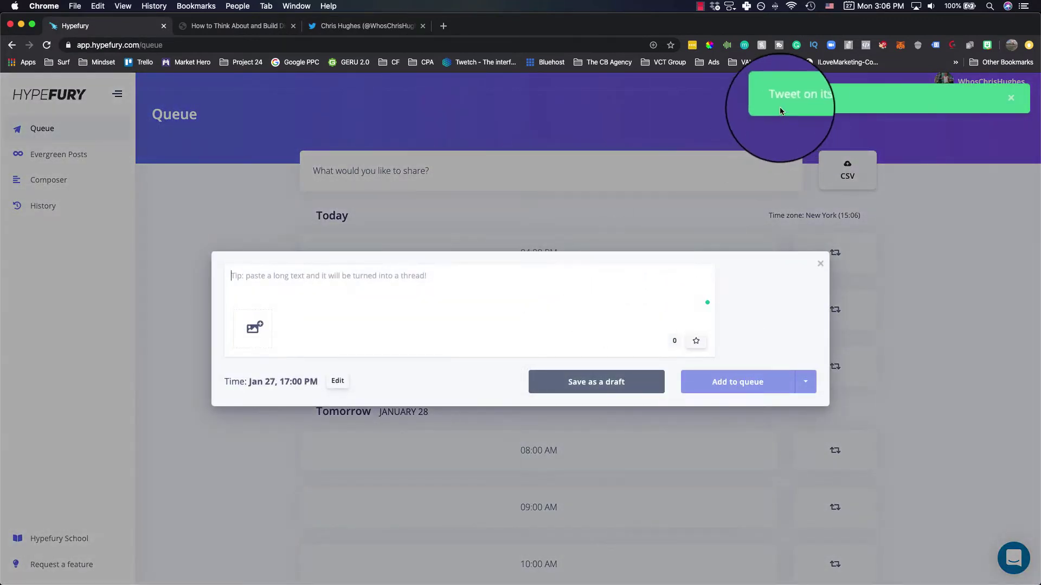
{"action": "left_click", "coordinate": [344, 25]}
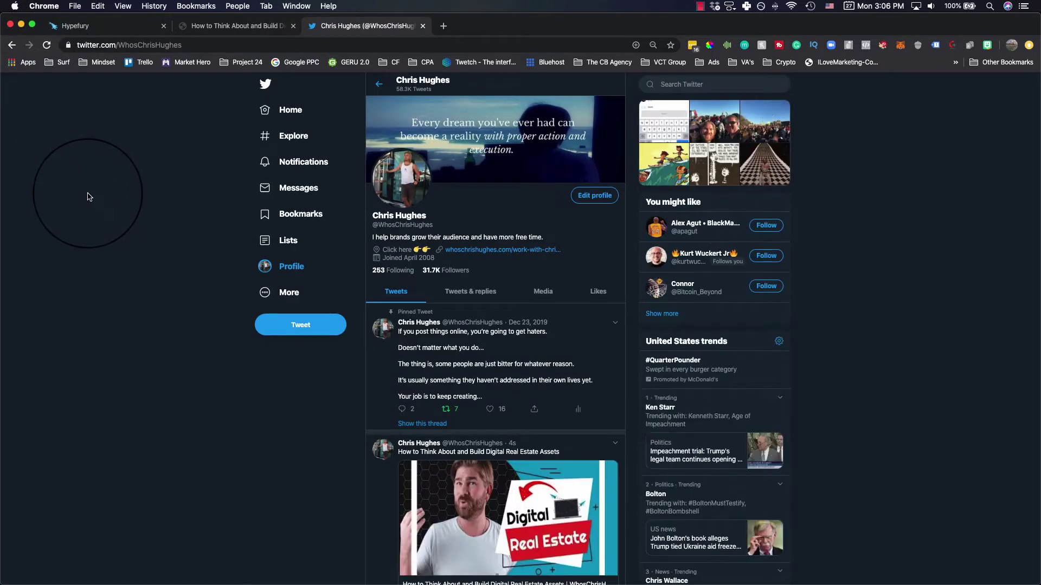
- Scroll through the duplicate blog article, then close its tab
{"action": "scroll", "coordinate": [90, 196], "scroll_direction": "down", "scroll_amount": 5}
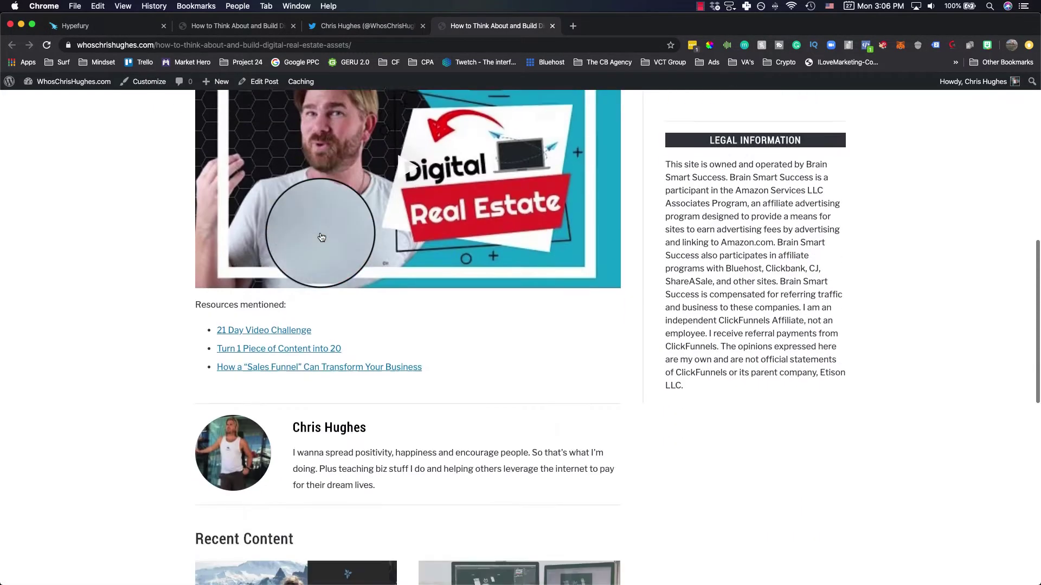
{"action": "scroll", "coordinate": [324, 233], "scroll_direction": "up", "scroll_amount": 10}
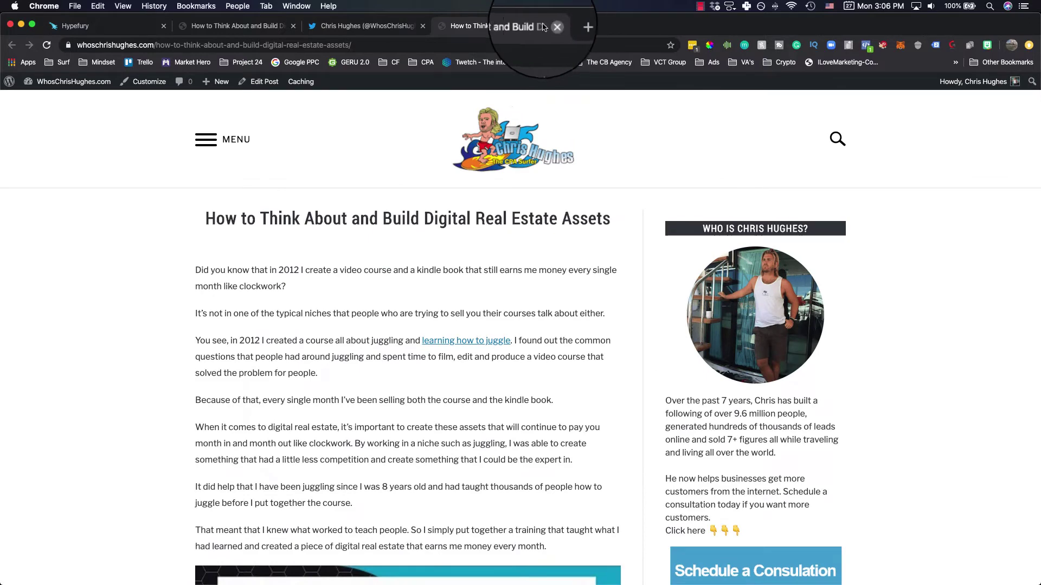
{"action": "key", "text": "super+w"}
- Queue the tweet 'Hope you're having a great day!' for today at 5:00 PM
{"action": "left_click", "coordinate": [80, 25]}
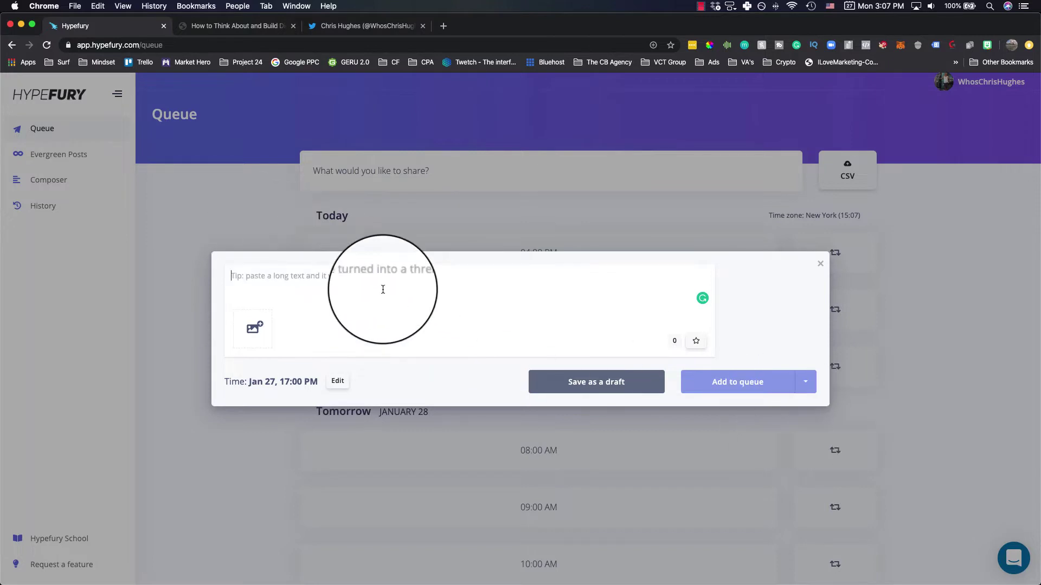
{"action": "type", "text": "Hope you're having a great day!"}
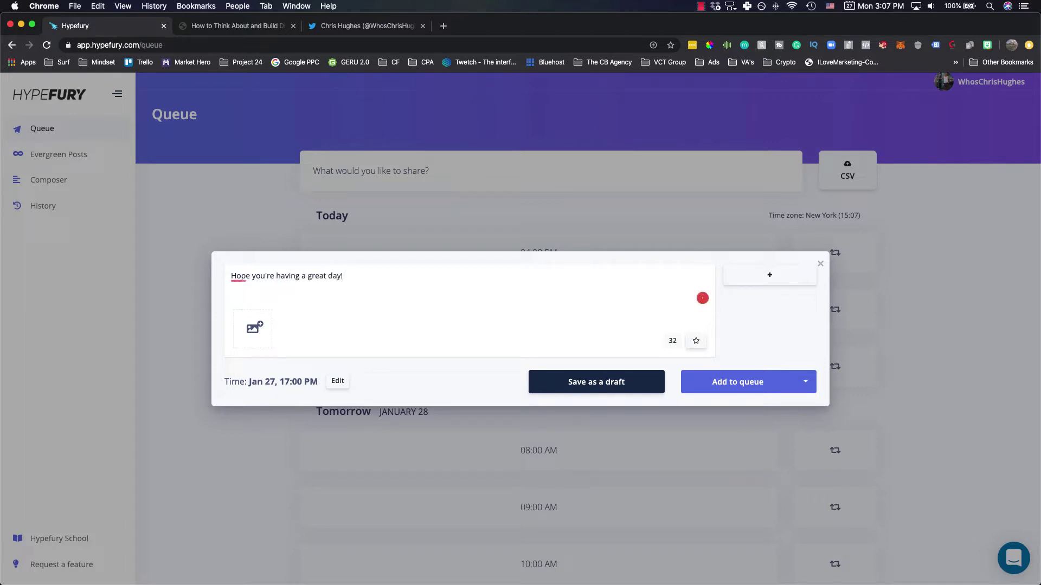
{"action": "left_click", "coordinate": [733, 390]}
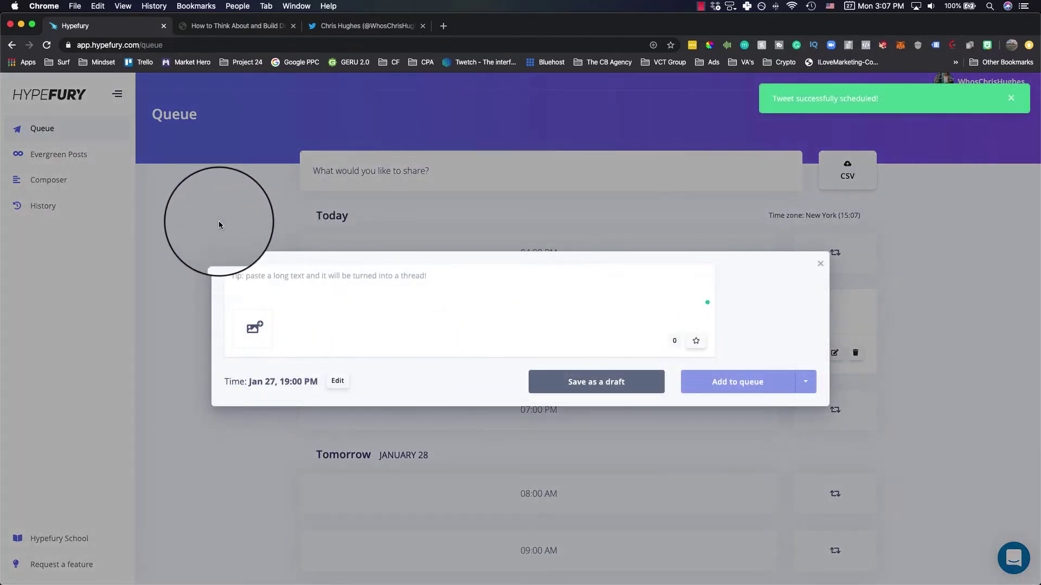
{"action": "left_click", "coordinate": [219, 221]}
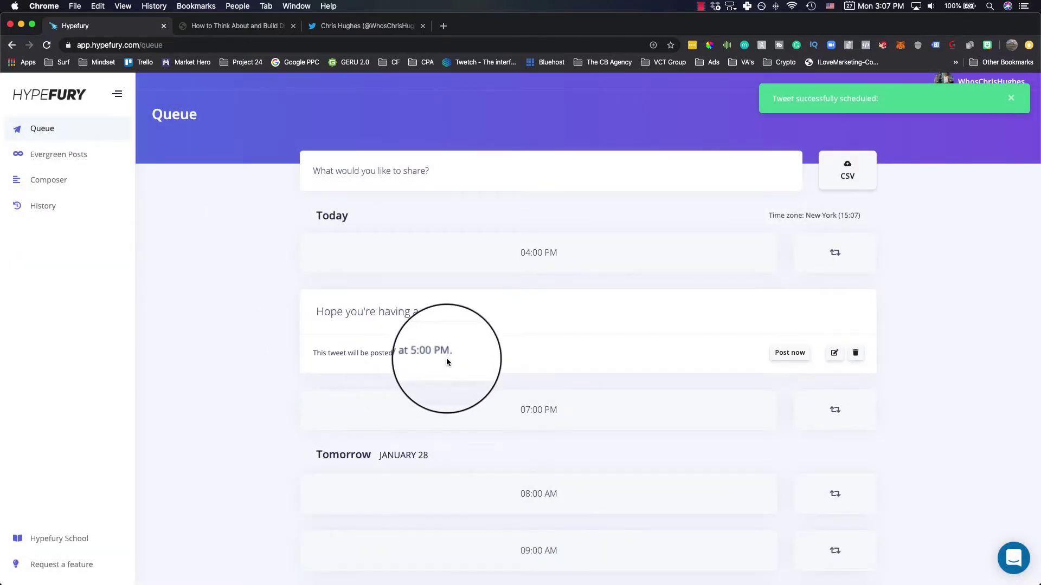
- Edit the 5 PM tweet to read 'I hope you're having a great day!' using Grammarly's fix
{"action": "left_click", "coordinate": [834, 353]}
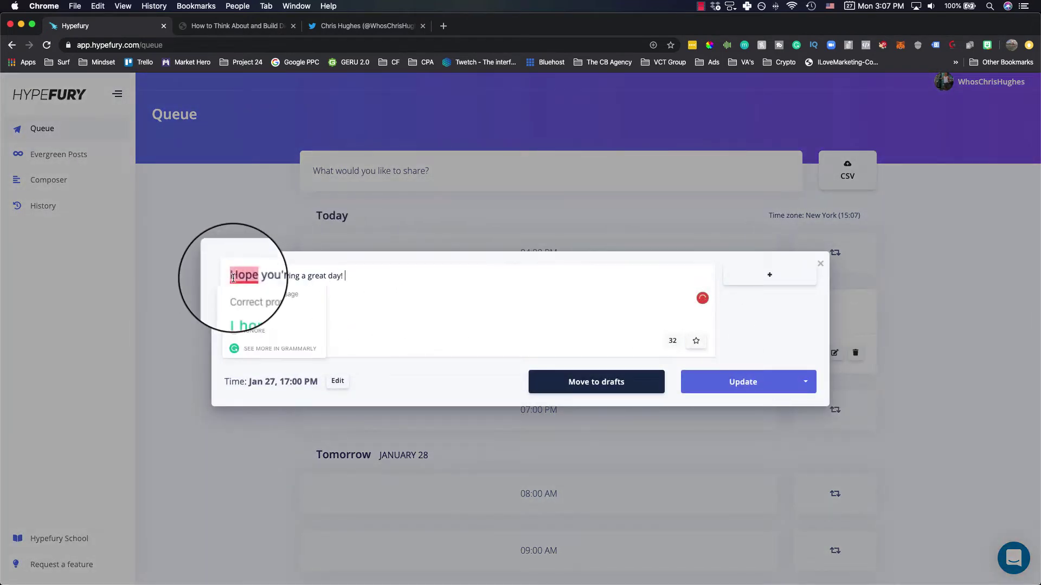
{"action": "left_click", "coordinate": [255, 323]}
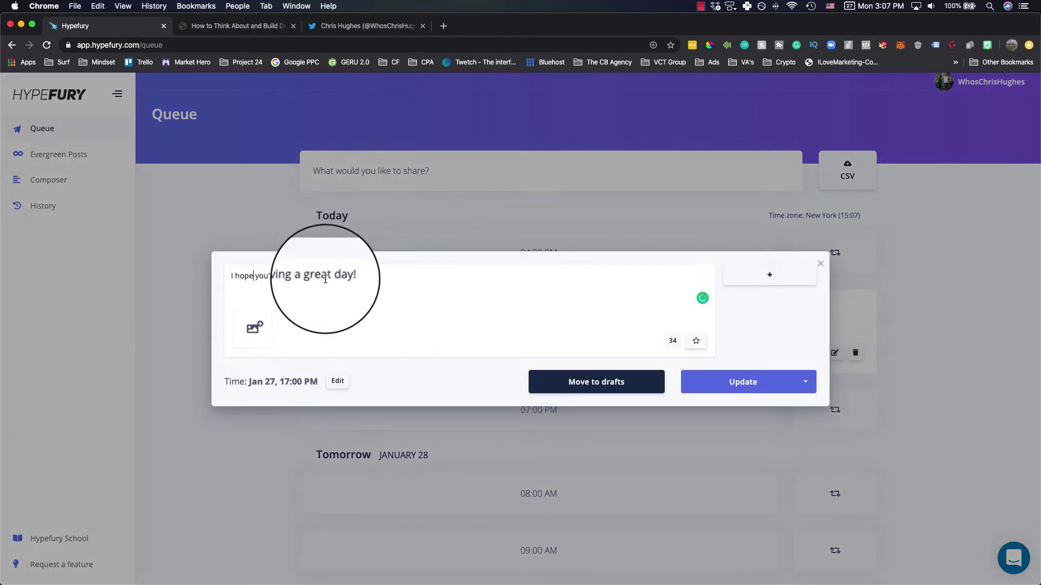
- Attach 'Screen Shot 2020-01-26 at 6.07.28 PM' to the 5 PM tweet and update it
{"action": "left_click", "coordinate": [264, 331]}
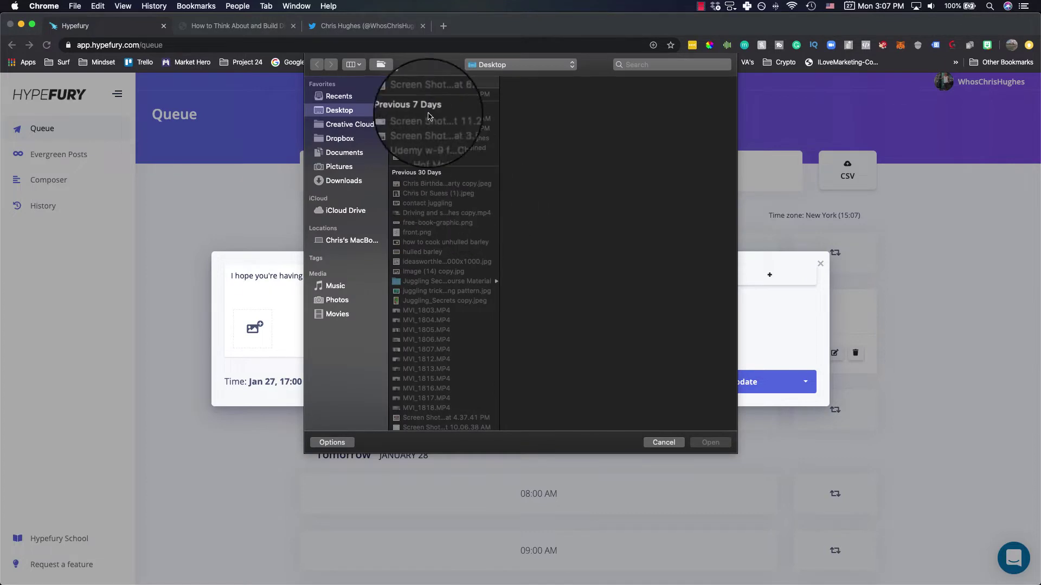
{"action": "left_click", "coordinate": [428, 94]}
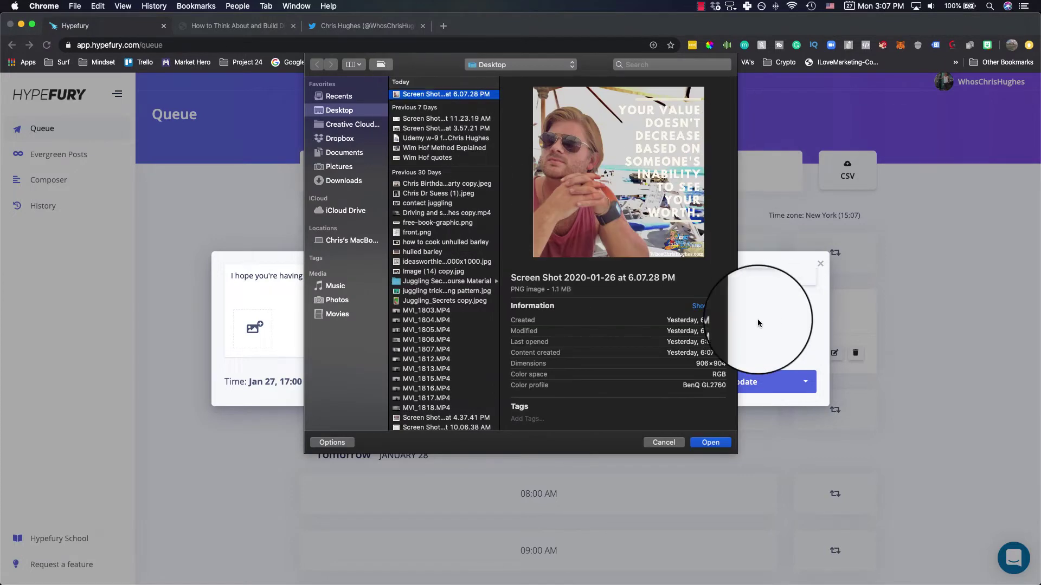
{"action": "left_click", "coordinate": [710, 442]}
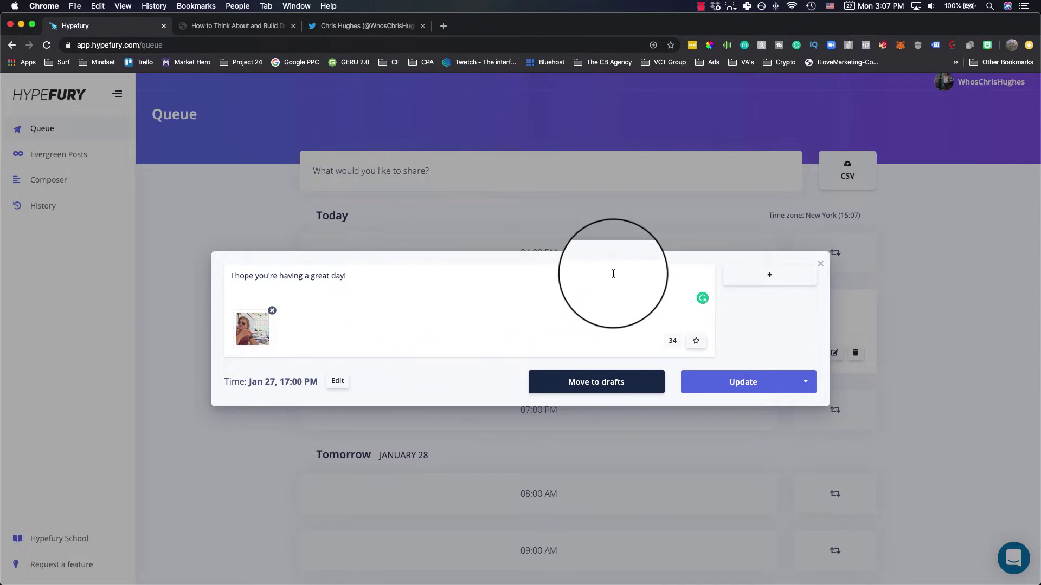
{"action": "left_click", "coordinate": [774, 278]}
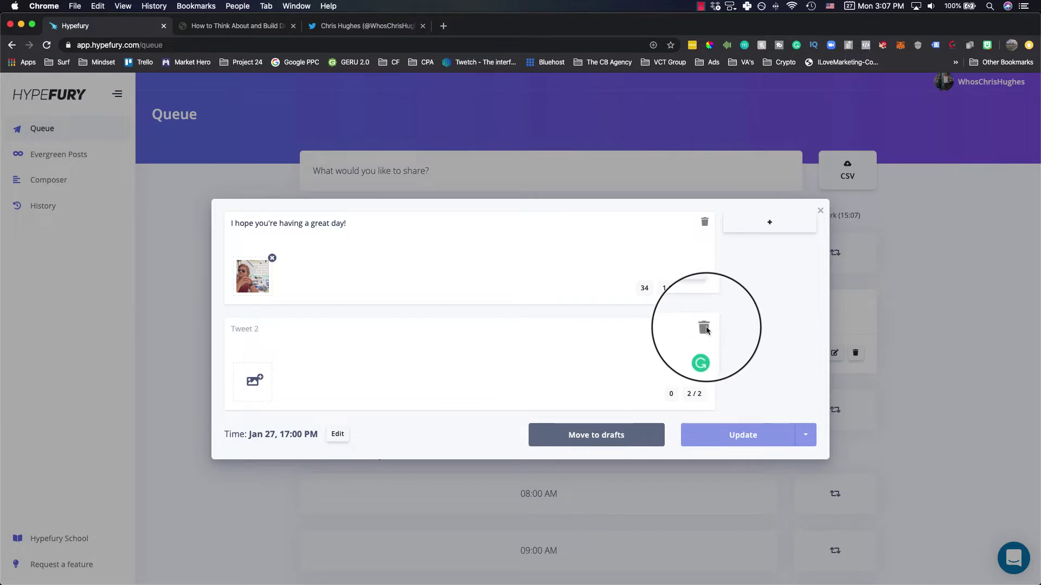
{"action": "left_click", "coordinate": [705, 330]}
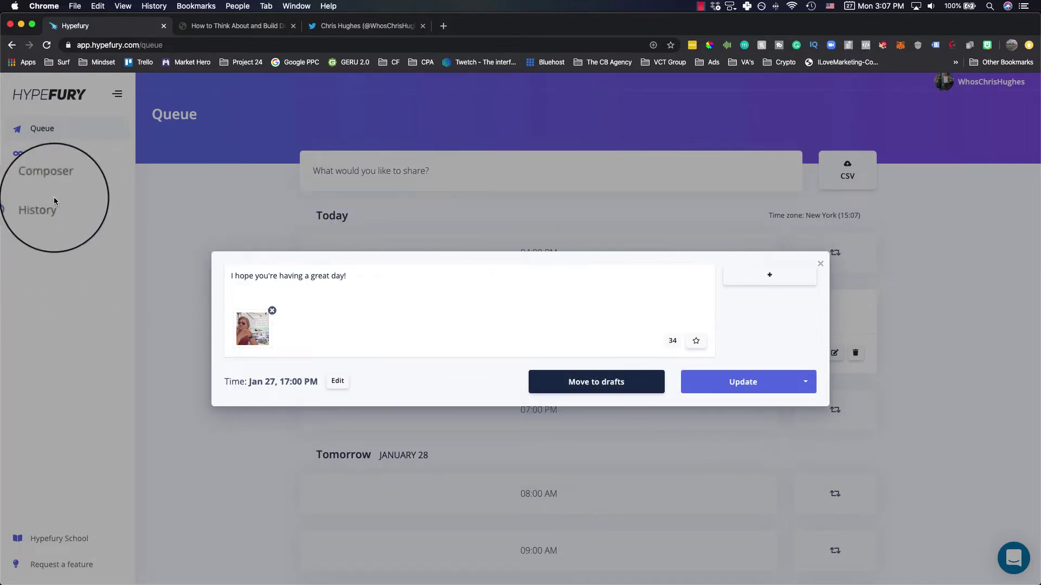
{"action": "left_click", "coordinate": [743, 381]}
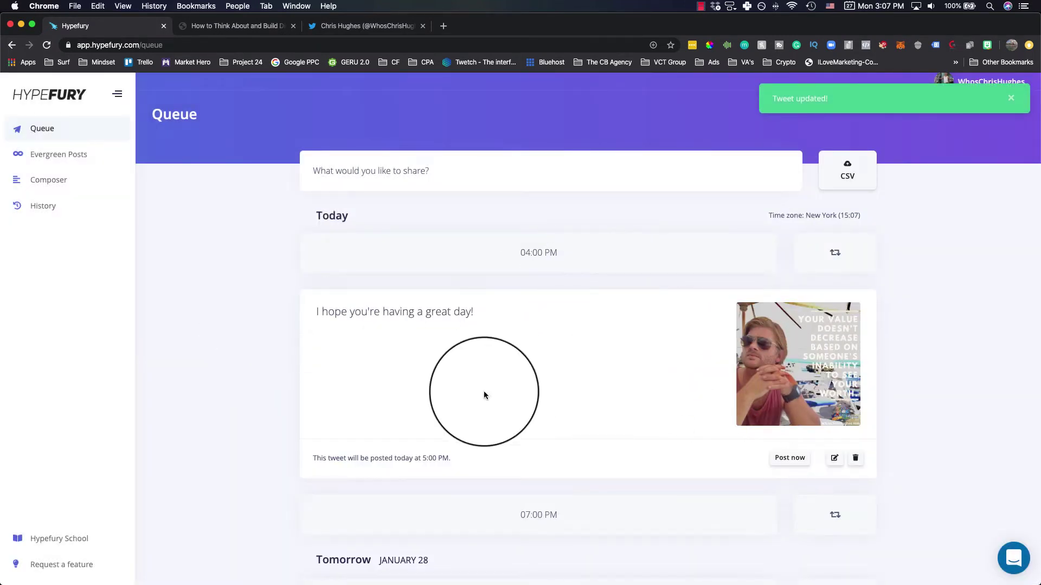
{"action": "left_click", "coordinate": [834, 458]}
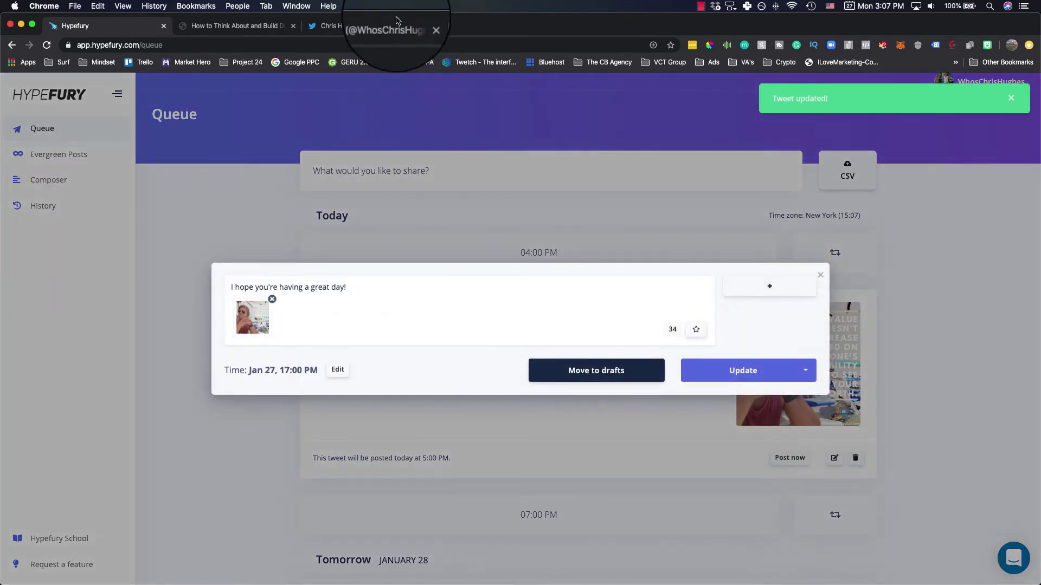
{"action": "left_click", "coordinate": [233, 25]}
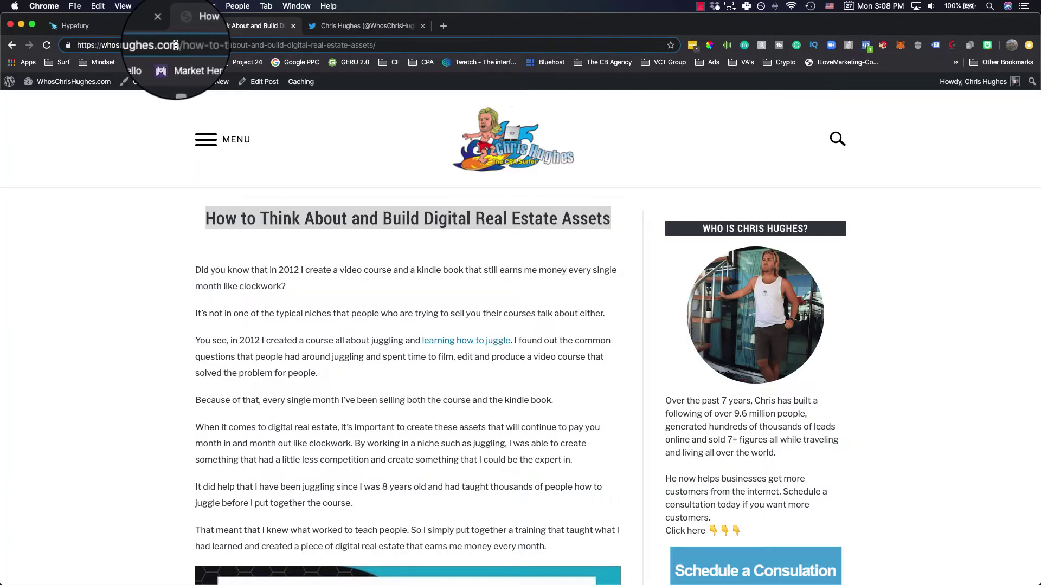
{"action": "left_click_drag", "start_coordinate": [179, 45], "coordinate": [465, 50]}
{"action": "key", "text": "BackSpace"}
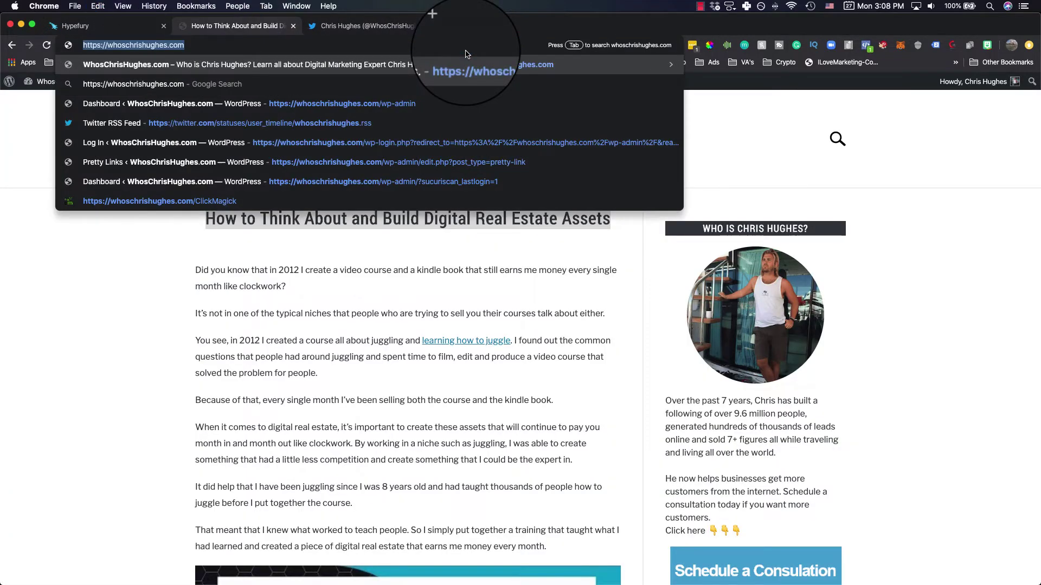
{"action": "key", "text": "super+1"}
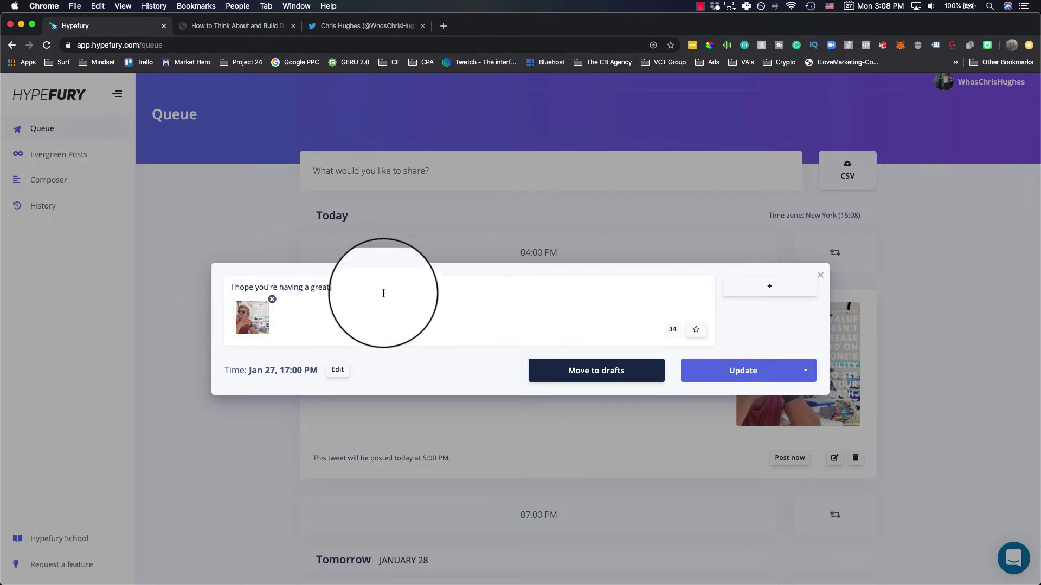
{"action": "key", "text": "Return"}
{"action": "key", "text": "Return"}
{"action": "type", "text": "https://whoschrishughes.com/"}
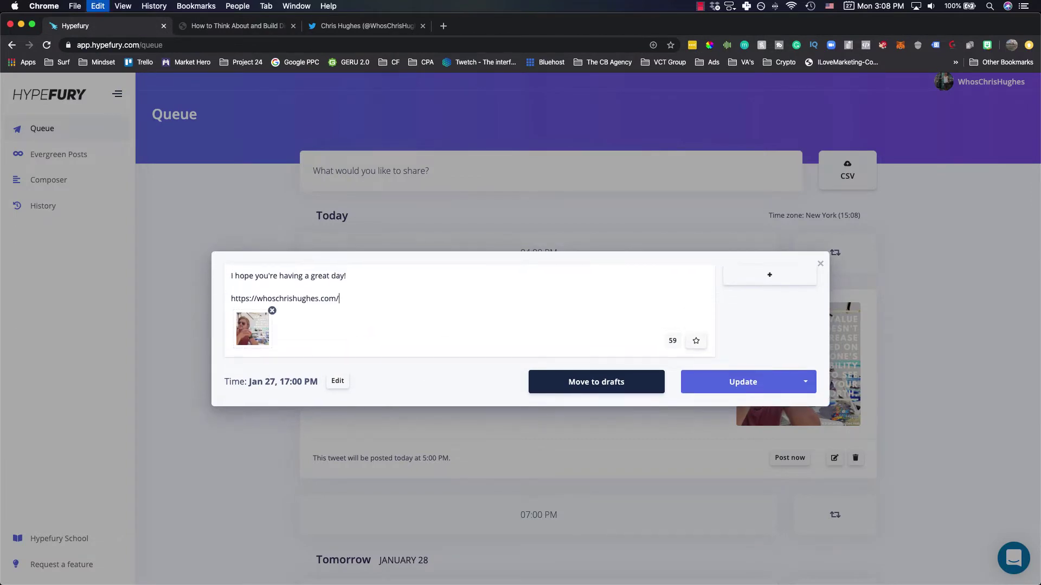
{"action": "left_click", "coordinate": [783, 387]}
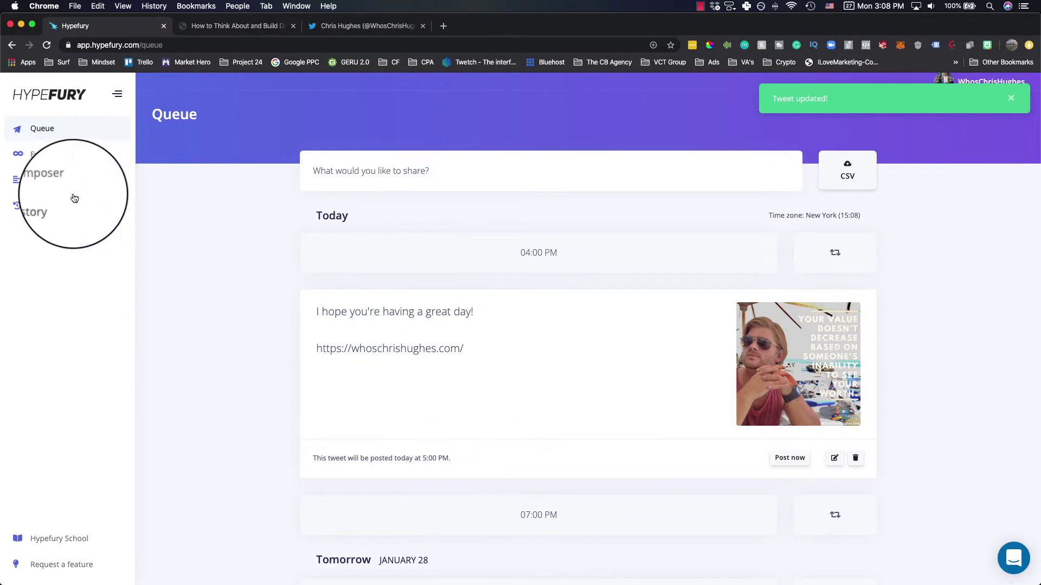
{"action": "left_click", "coordinate": [57, 156]}
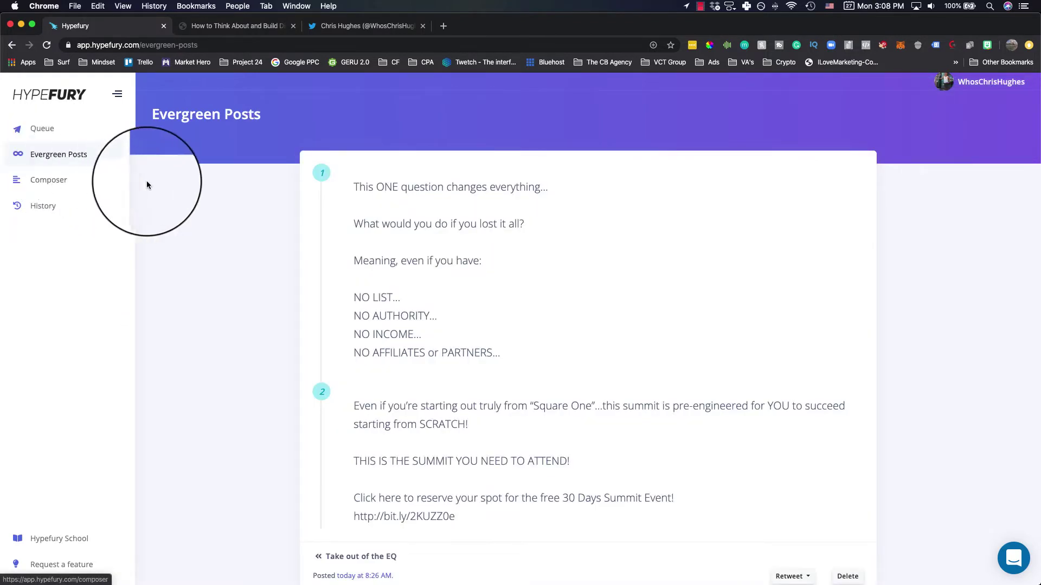
{"action": "scroll", "coordinate": [266, 214], "scroll_direction": "down", "scroll_amount": 1}
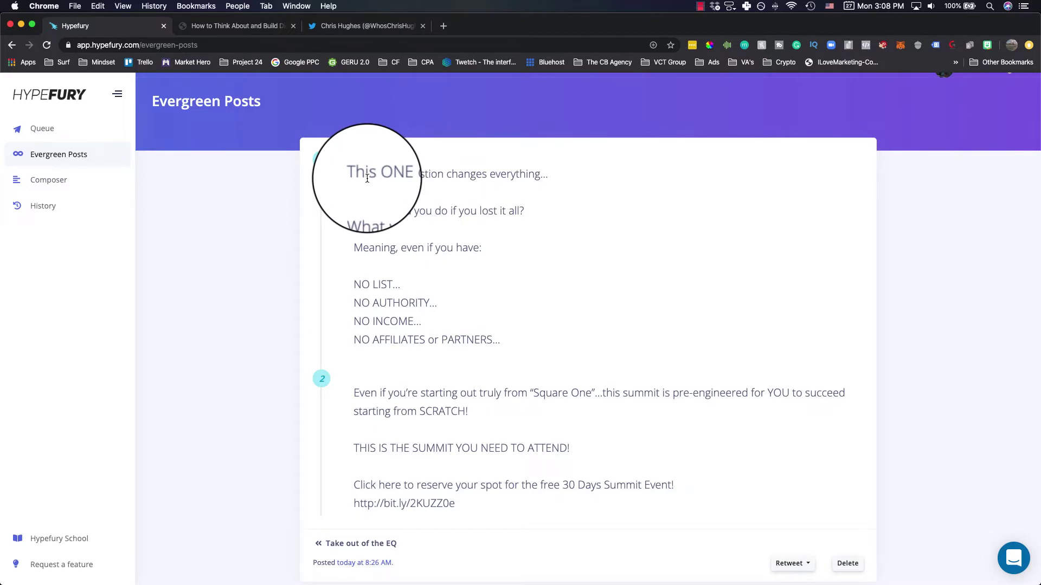
{"action": "scroll", "coordinate": [325, 220], "scroll_direction": "down", "scroll_amount": 2}
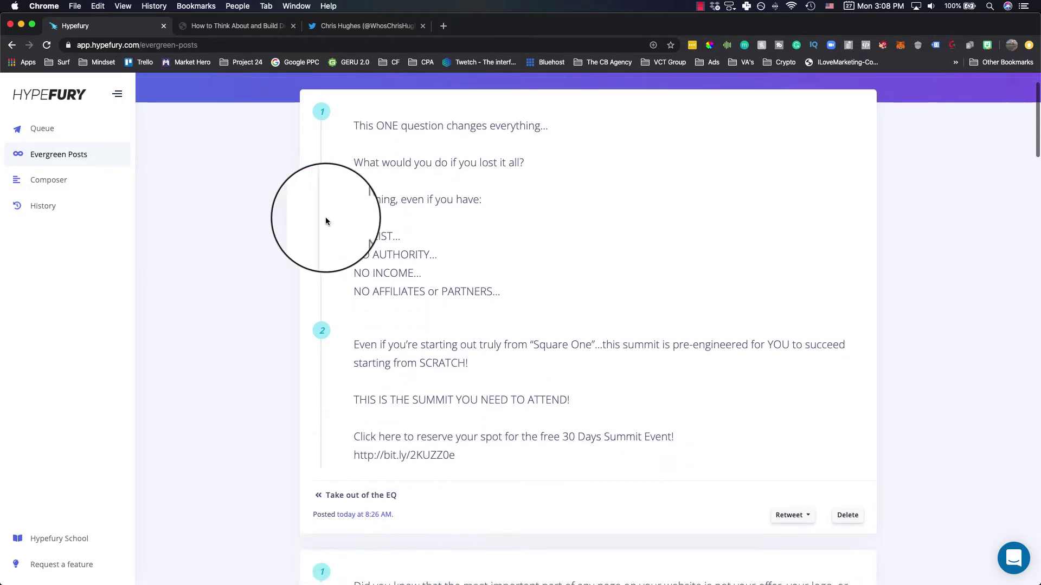
{"action": "scroll", "coordinate": [336, 190], "scroll_direction": "up", "scroll_amount": 2}
{"action": "scroll", "coordinate": [373, 157], "scroll_direction": "up", "scroll_amount": 1}
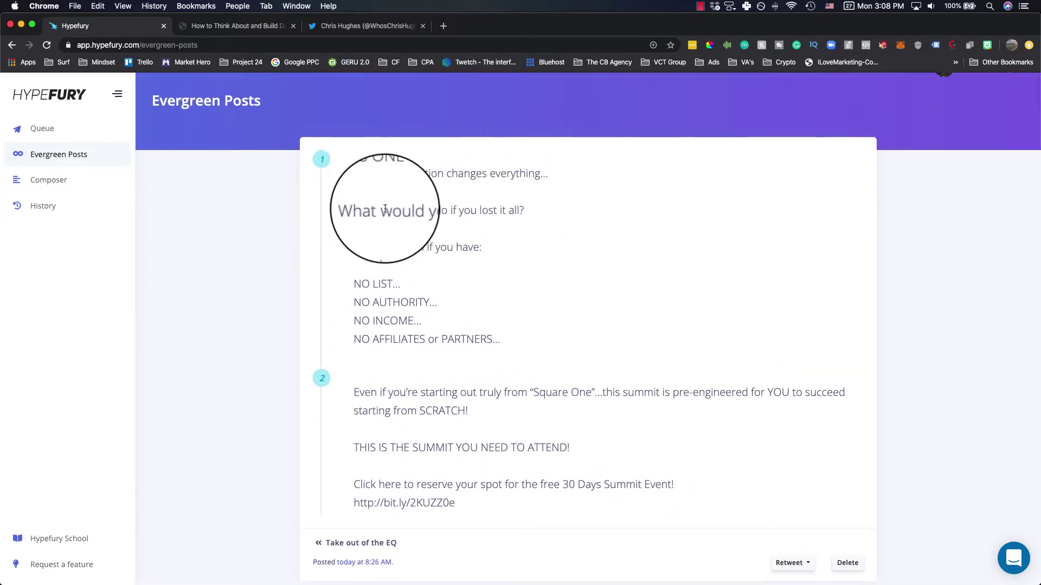
{"action": "scroll", "coordinate": [386, 212], "scroll_direction": "down", "scroll_amount": 4}
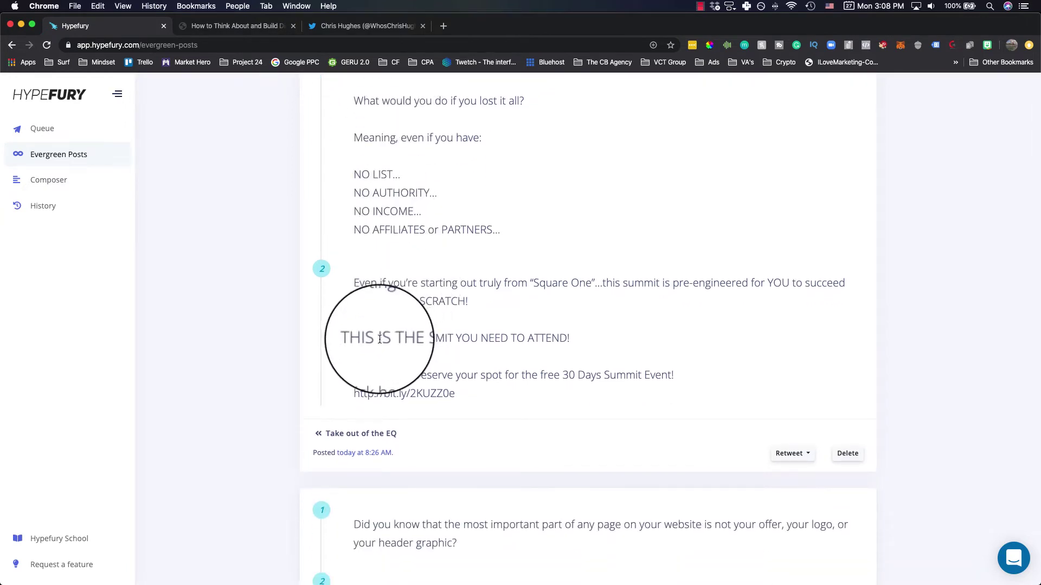
{"action": "scroll", "coordinate": [223, 320], "scroll_direction": "down", "scroll_amount": 3}
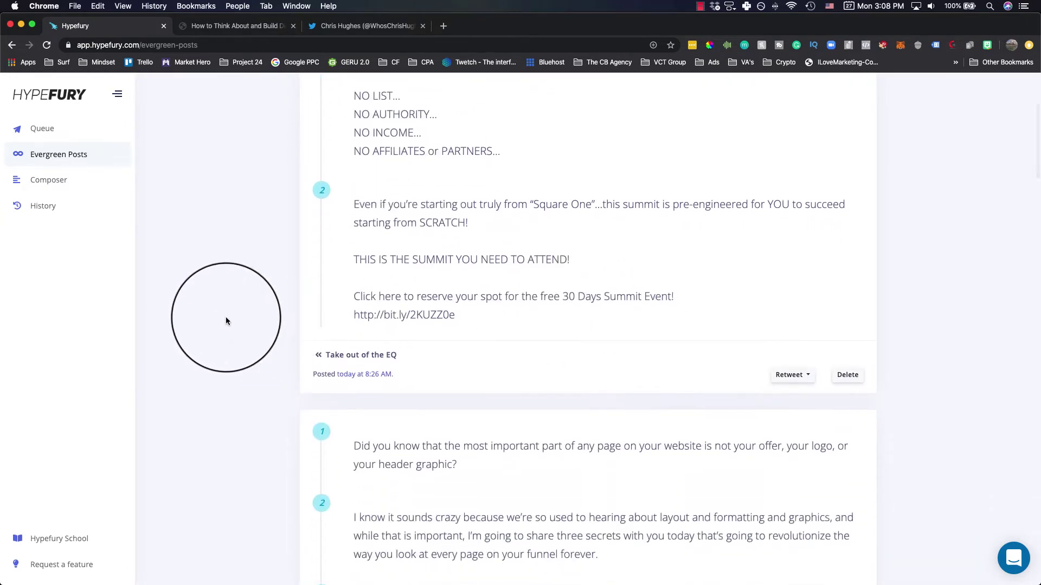
{"action": "scroll", "coordinate": [226, 320], "scroll_direction": "down", "scroll_amount": 1}
{"action": "scroll", "coordinate": [297, 325], "scroll_direction": "up", "scroll_amount": 8}
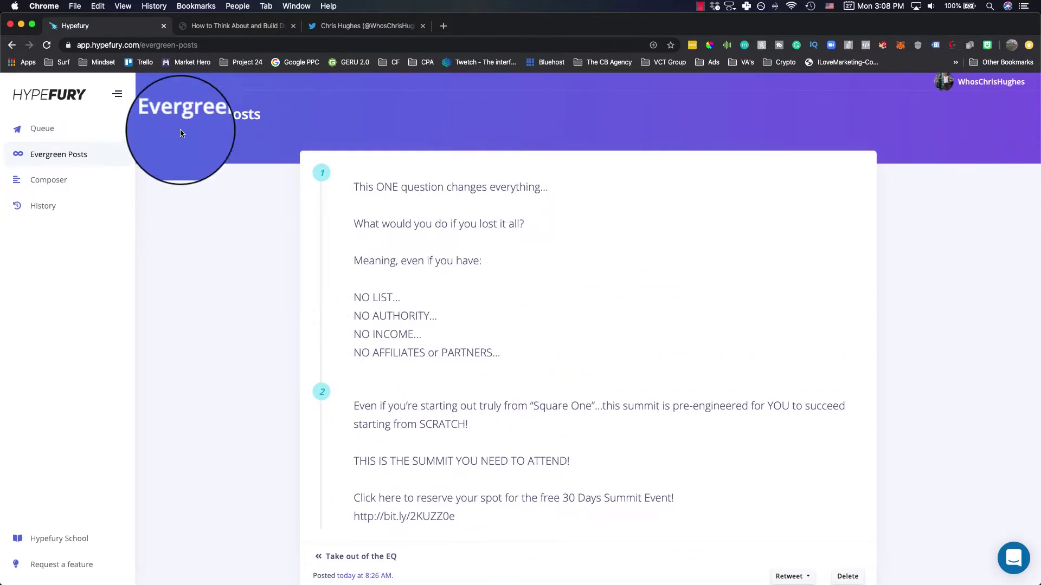
{"action": "scroll", "coordinate": [277, 216], "scroll_direction": "down", "scroll_amount": 8}
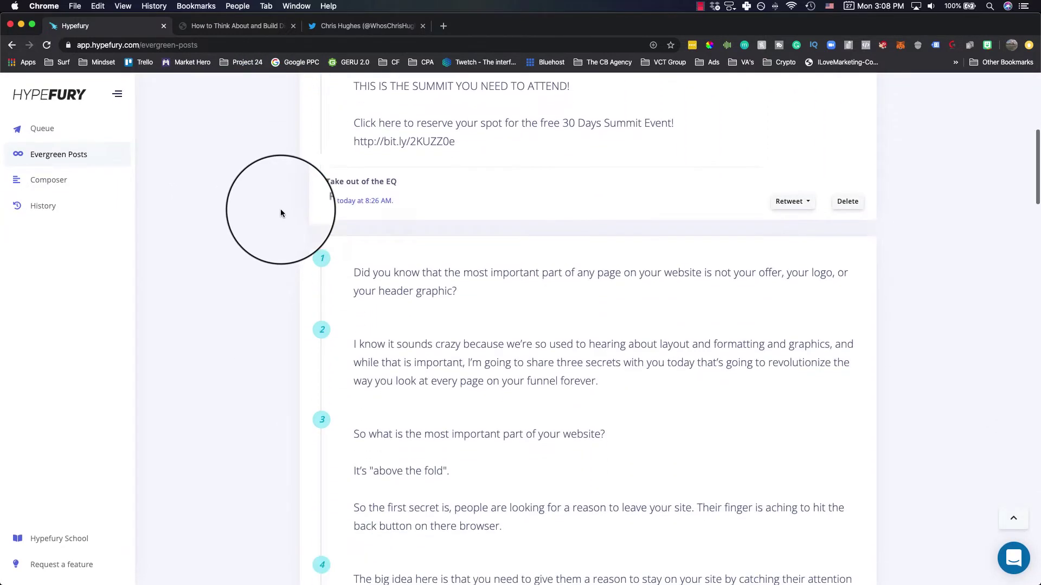
{"action": "scroll", "coordinate": [289, 212], "scroll_direction": "down", "scroll_amount": 10}
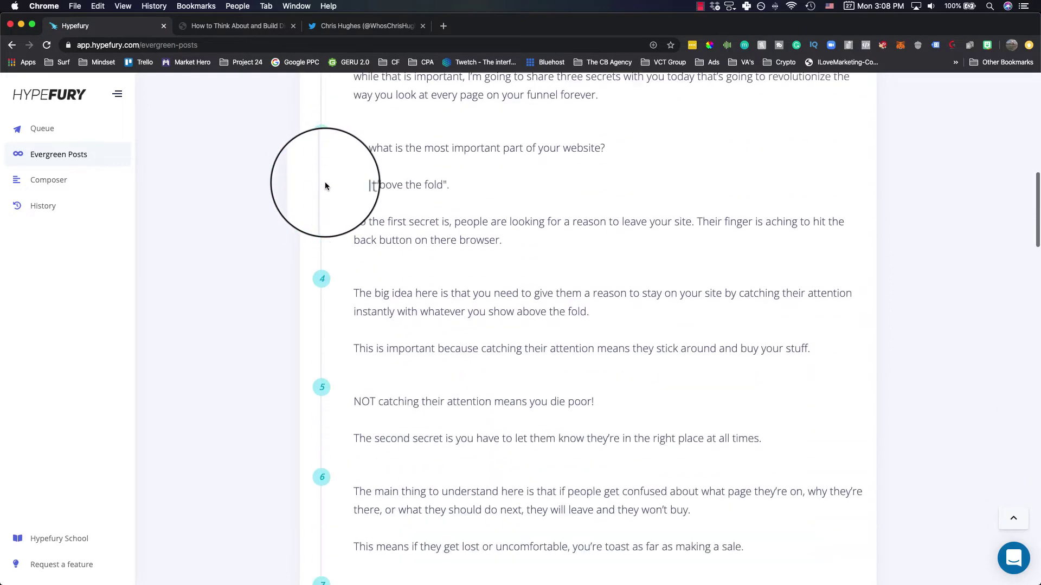
{"action": "scroll", "coordinate": [325, 250], "scroll_direction": "down", "scroll_amount": 11}
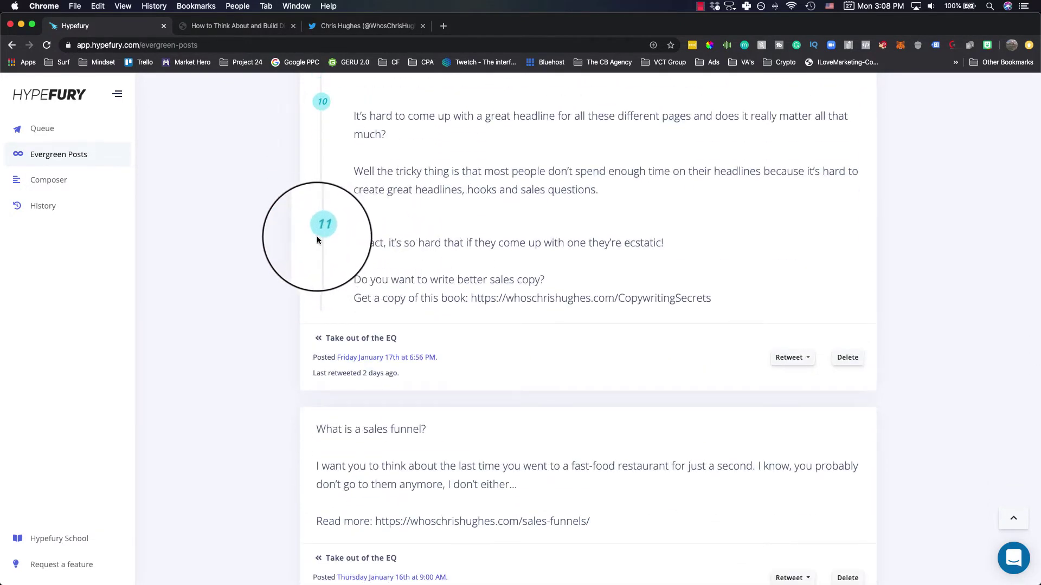
{"action": "scroll", "coordinate": [308, 241], "scroll_direction": "up", "scroll_amount": 3}
{"action": "scroll", "coordinate": [482, 370], "scroll_direction": "down", "scroll_amount": 1}
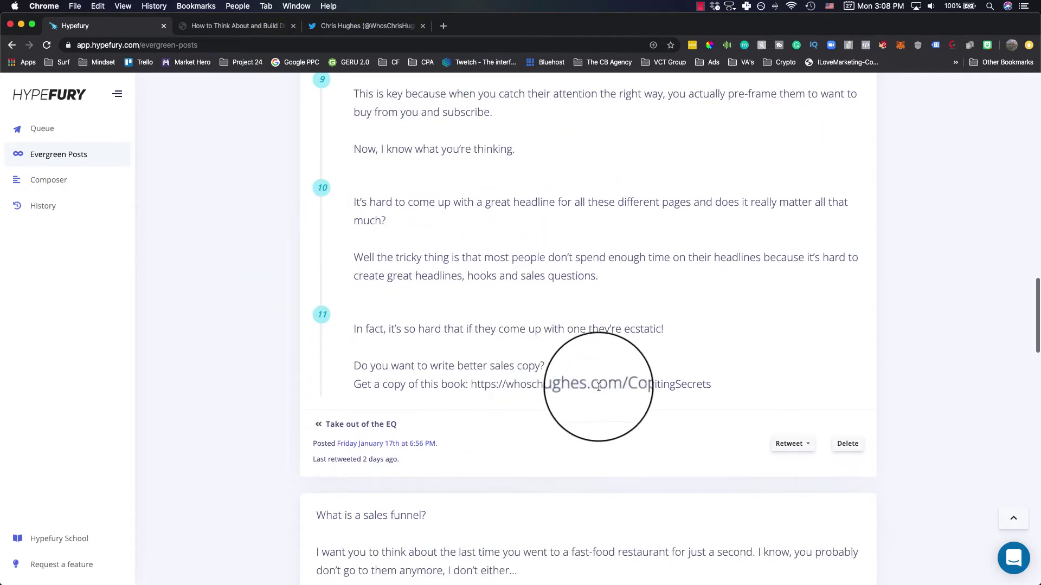
{"action": "scroll", "coordinate": [324, 289], "scroll_direction": "down", "scroll_amount": 4}
{"action": "scroll", "coordinate": [260, 271], "scroll_direction": "down", "scroll_amount": 1}
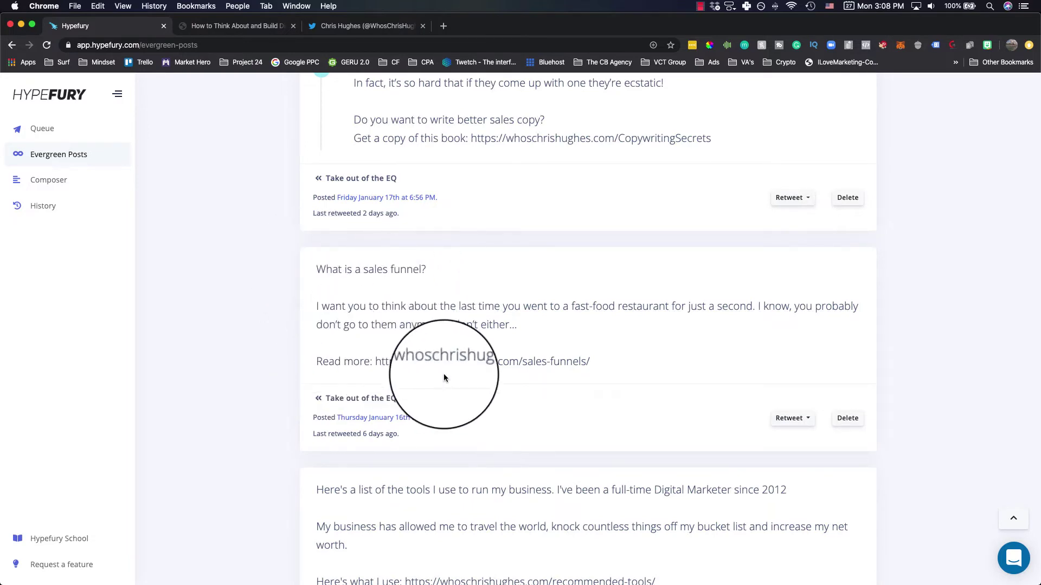
{"action": "scroll", "coordinate": [291, 304], "scroll_direction": "down", "scroll_amount": 5}
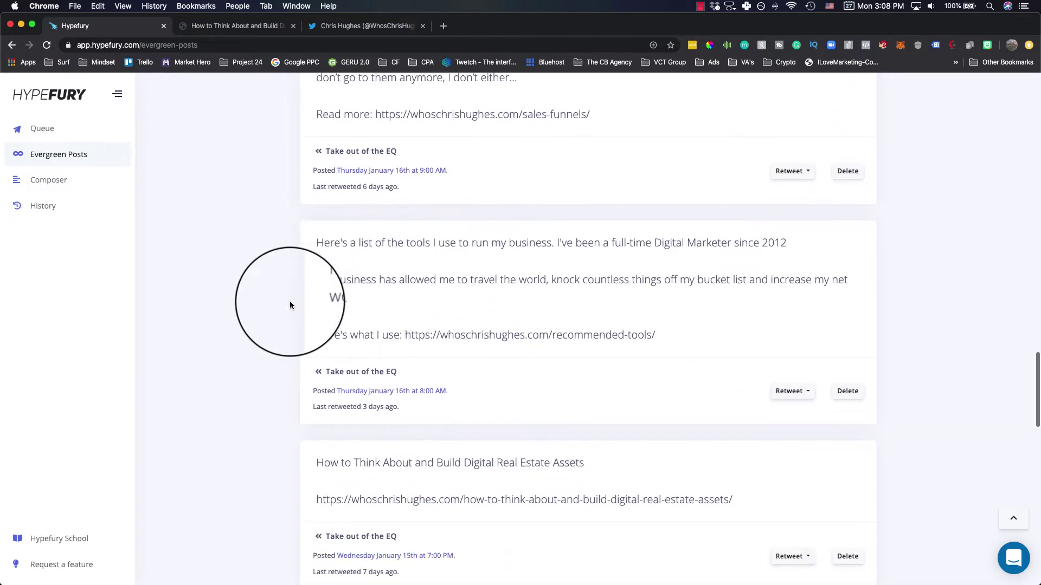
- Browse the Composer's saved drafts, opening the first draft's editor and closing it unchanged
{"action": "left_click", "coordinate": [56, 187]}
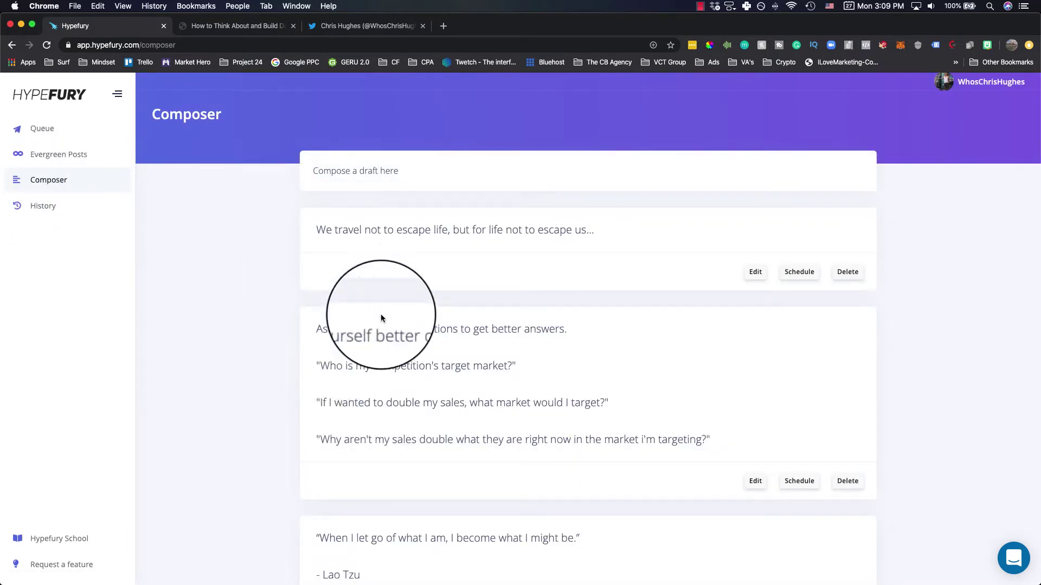
{"action": "scroll", "coordinate": [421, 307], "scroll_direction": "down", "scroll_amount": 20}
{"action": "scroll", "coordinate": [451, 311], "scroll_direction": "down", "scroll_amount": 5}
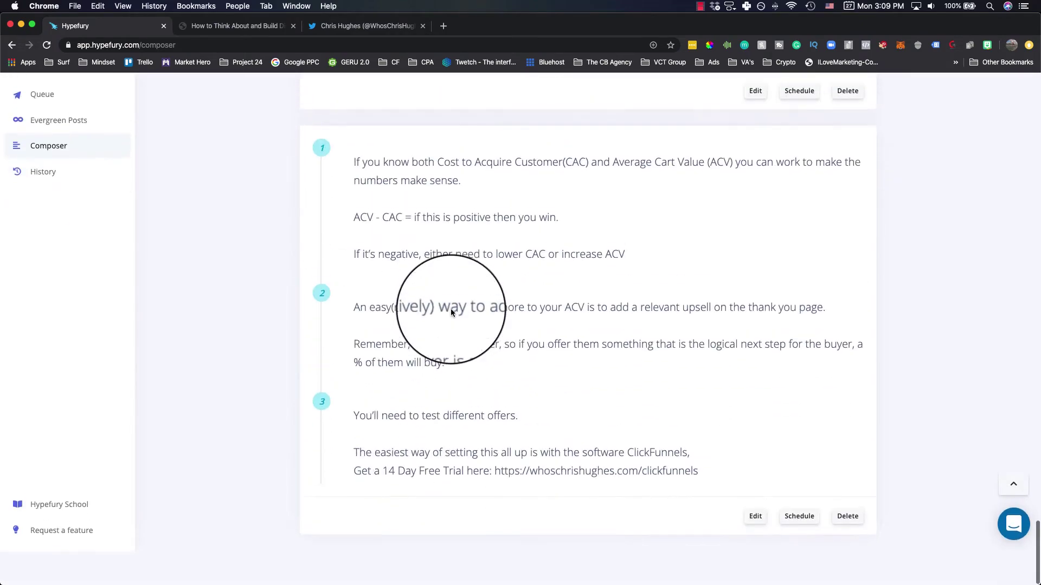
{"action": "scroll", "coordinate": [451, 309], "scroll_direction": "up", "scroll_amount": 20}
{"action": "scroll", "coordinate": [451, 310], "scroll_direction": "up", "scroll_amount": 15}
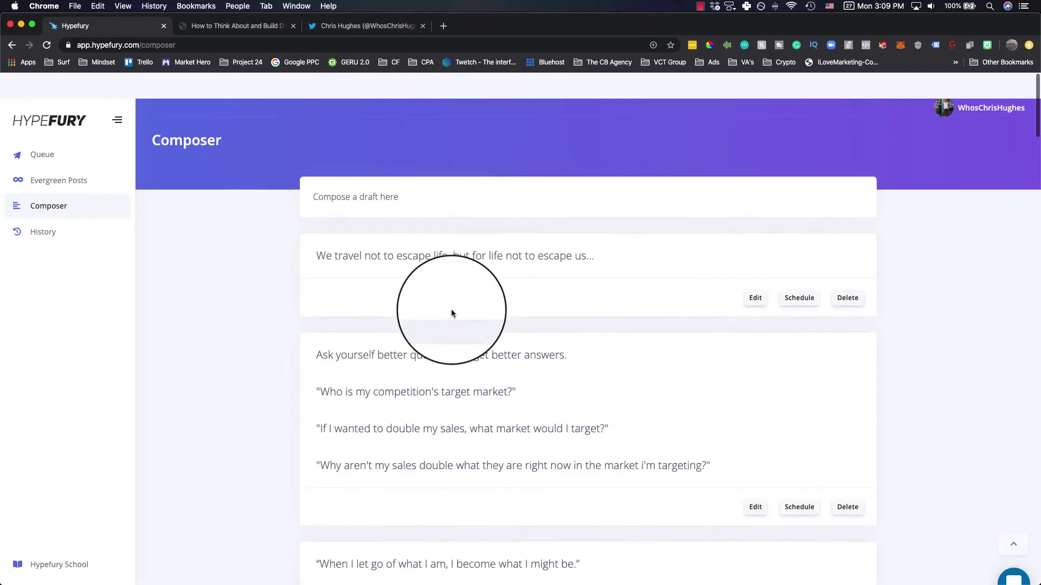
{"action": "scroll", "coordinate": [450, 310], "scroll_direction": "down", "scroll_amount": 2}
{"action": "scroll", "coordinate": [728, 317], "scroll_direction": "up", "scroll_amount": 2}
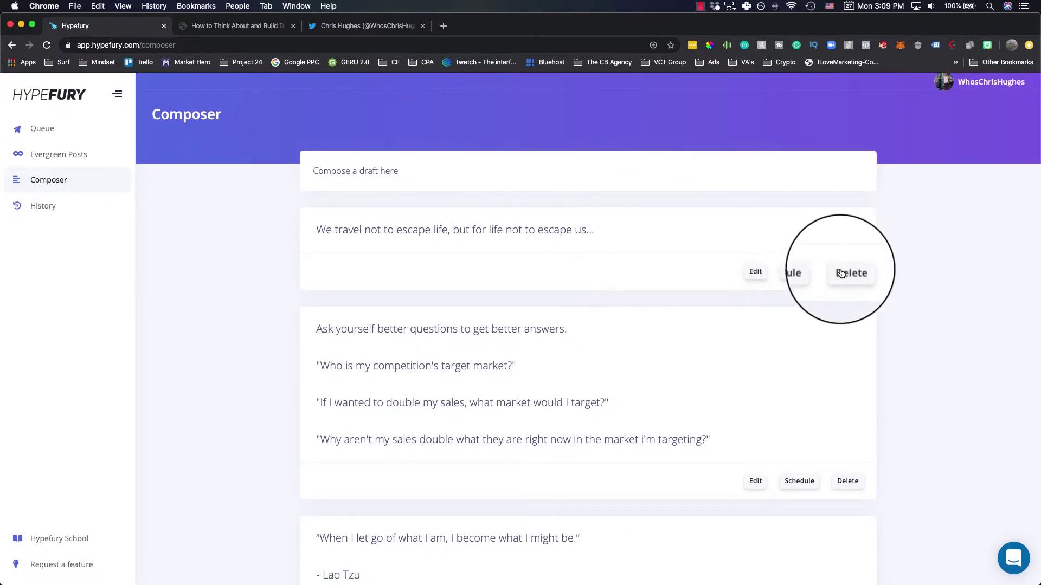
{"action": "left_click", "coordinate": [755, 272]}
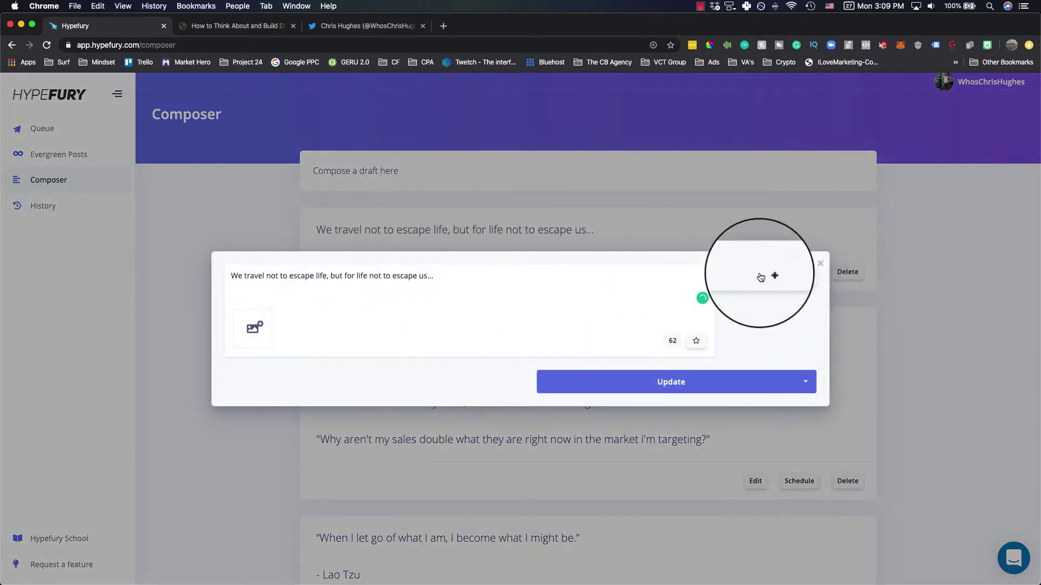
{"action": "left_click", "coordinate": [513, 246]}
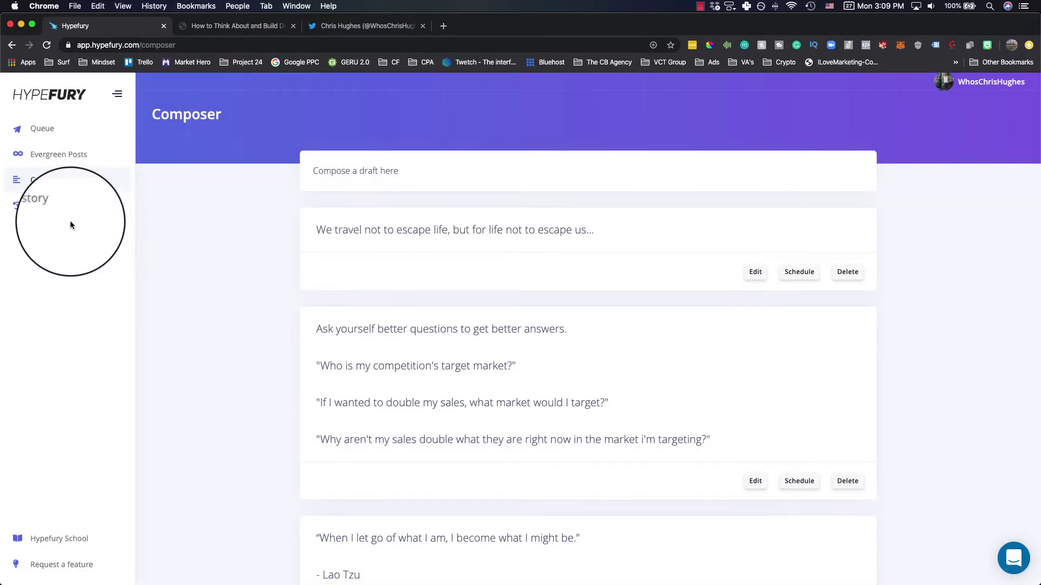
- In History, set the 'Create a business that is so simple a child could run it' tweet as evergreen
{"action": "left_click", "coordinate": [43, 209]}
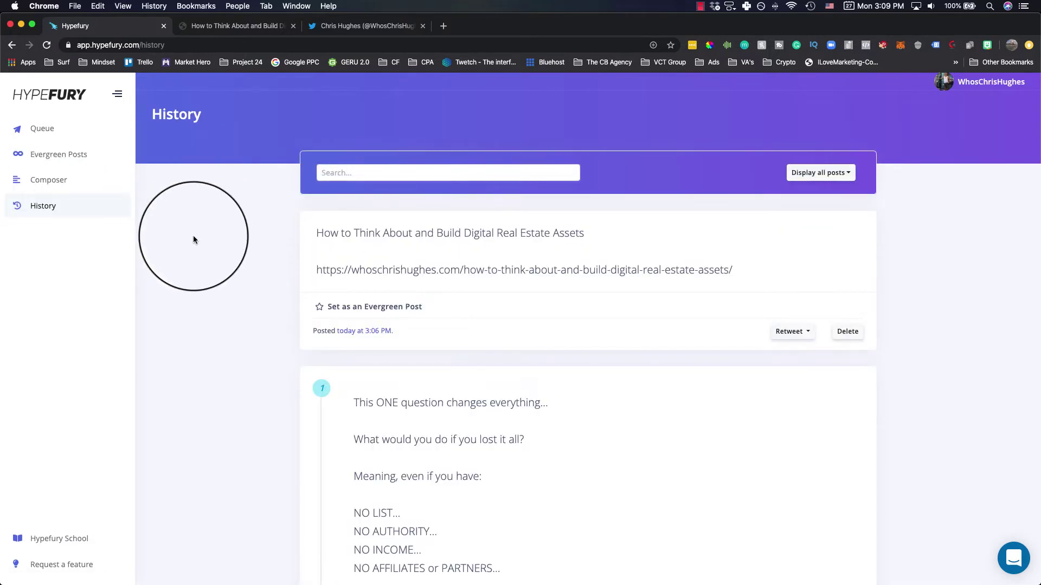
{"action": "scroll", "coordinate": [221, 254], "scroll_direction": "down", "scroll_amount": 1}
{"action": "scroll", "coordinate": [242, 249], "scroll_direction": "up", "scroll_amount": 1}
{"action": "left_click", "coordinate": [818, 172]}
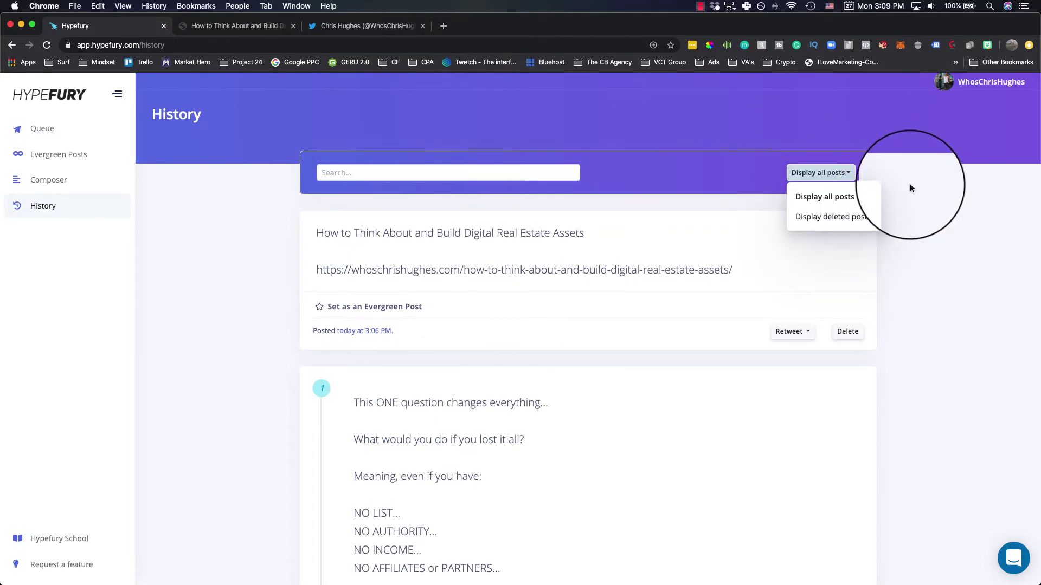
{"action": "left_click", "coordinate": [369, 169]}
{"action": "scroll", "coordinate": [341, 182], "scroll_direction": "down", "scroll_amount": 12}
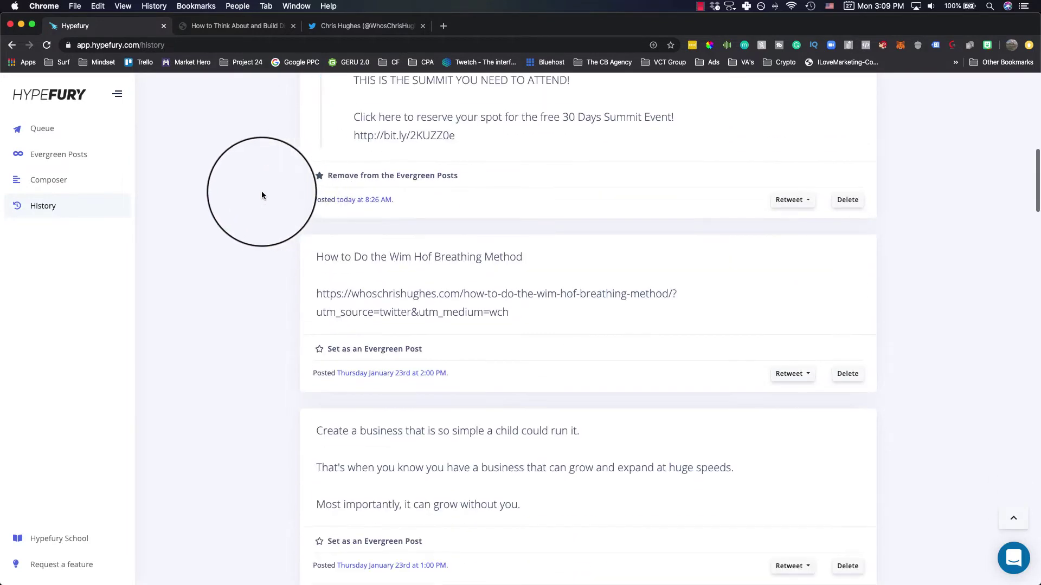
{"action": "scroll", "coordinate": [259, 191], "scroll_direction": "down", "scroll_amount": 2}
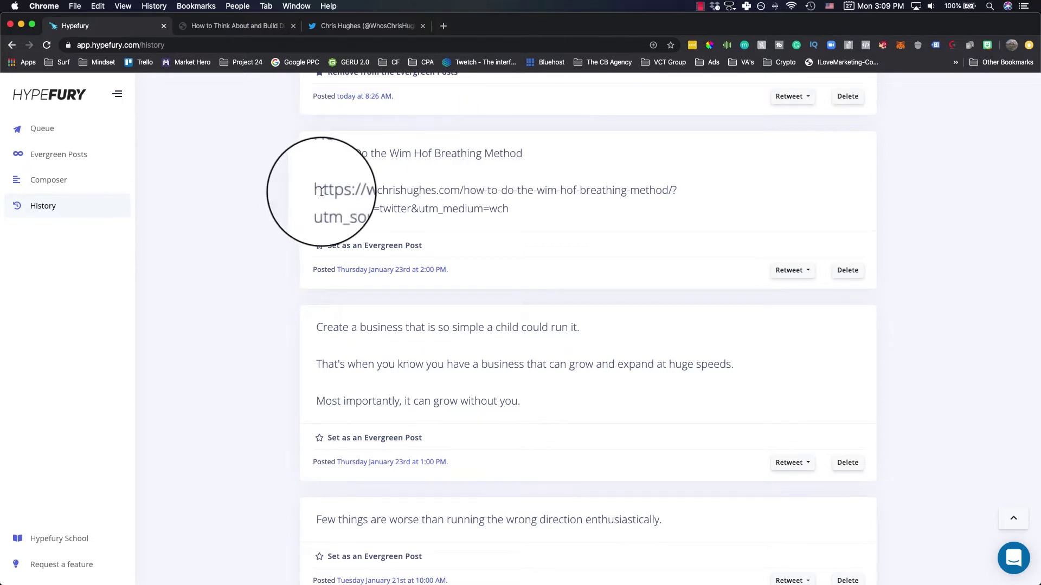
{"action": "left_click_drag", "start_coordinate": [316, 190], "coordinate": [463, 210]}
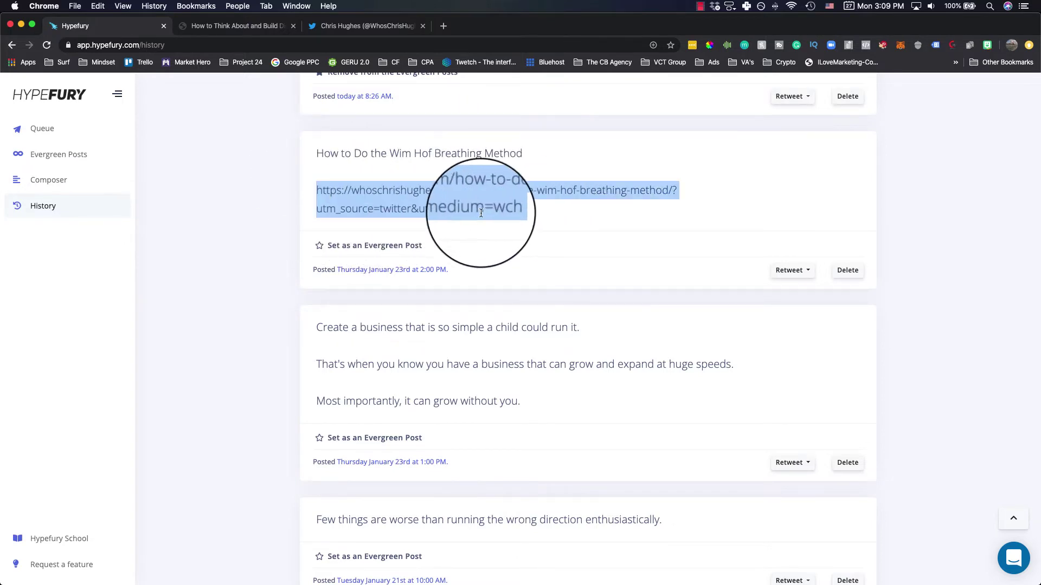
{"action": "left_click", "coordinate": [362, 223]}
{"action": "scroll", "coordinate": [282, 311], "scroll_direction": "down", "scroll_amount": 1}
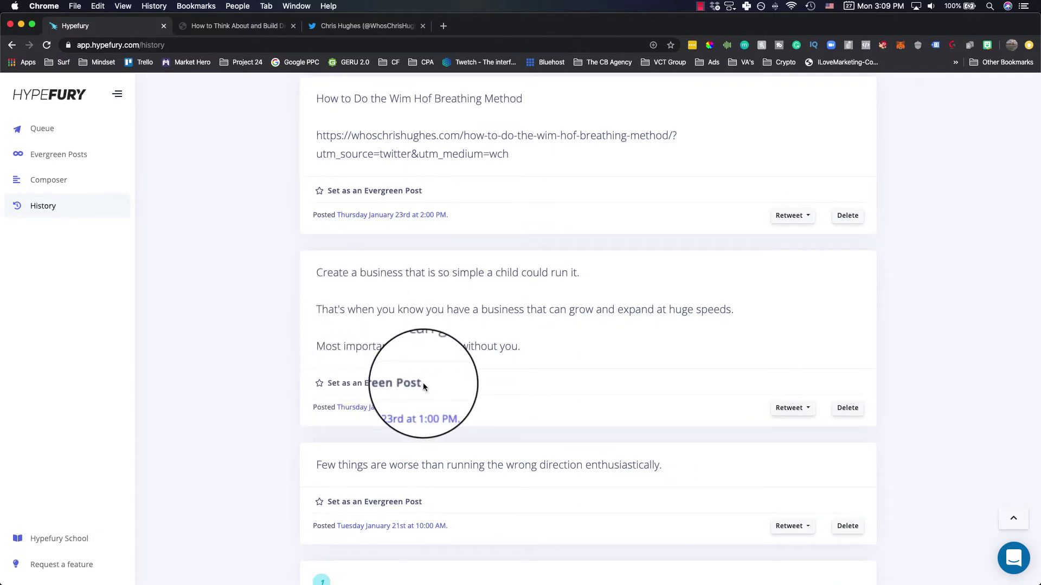
{"action": "scroll", "coordinate": [293, 369], "scroll_direction": "down", "scroll_amount": 1}
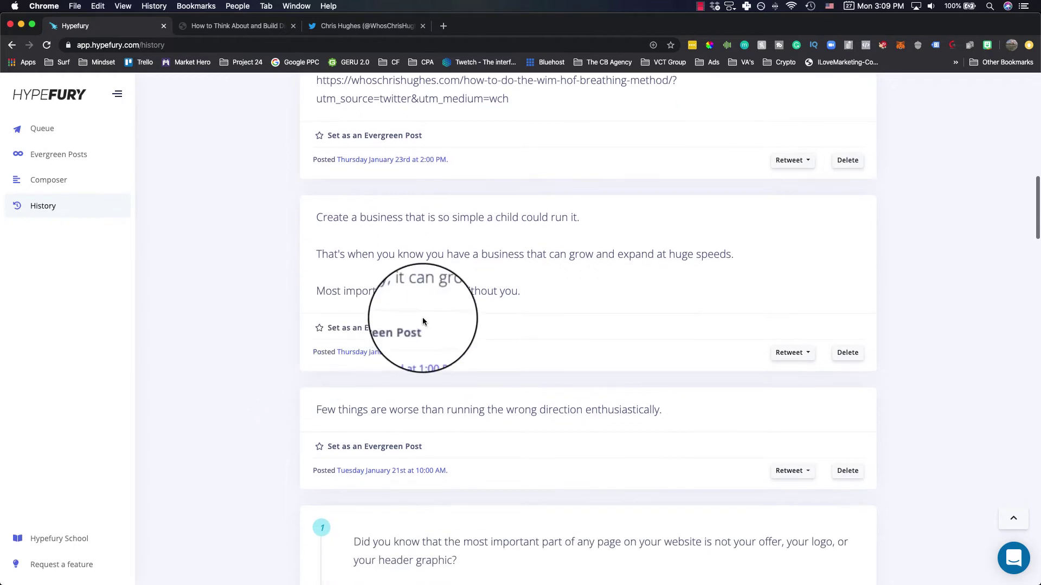
{"action": "left_click", "coordinate": [349, 329]}
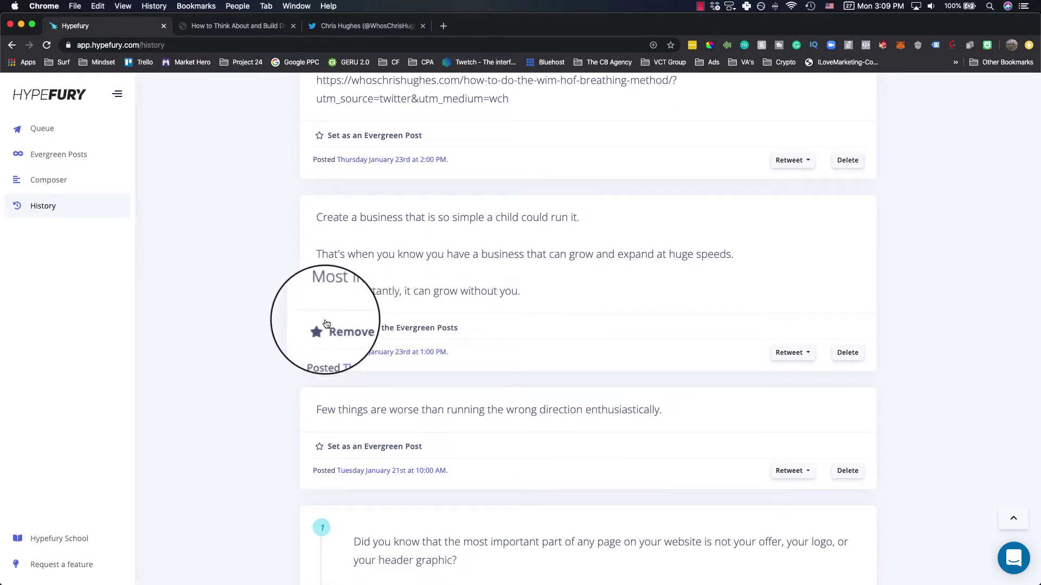
- On the Twitter profile, like and view the Oct 12 digital-assets tweet, then go back to the timeline
{"action": "left_click", "coordinate": [368, 26]}
{"action": "scroll", "coordinate": [156, 299], "scroll_direction": "down", "scroll_amount": 20}
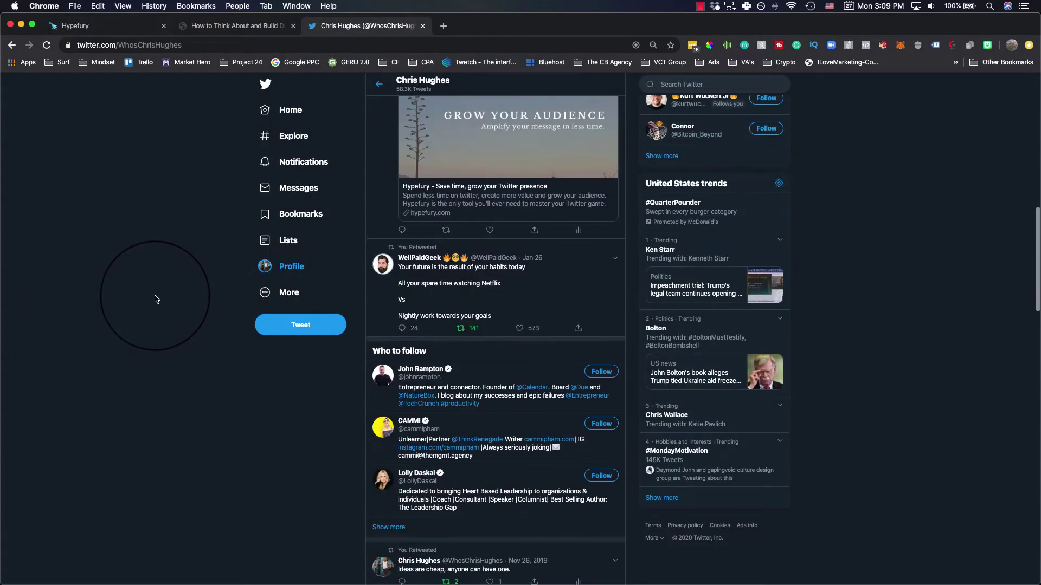
{"action": "scroll", "coordinate": [157, 299], "scroll_direction": "down", "scroll_amount": 7}
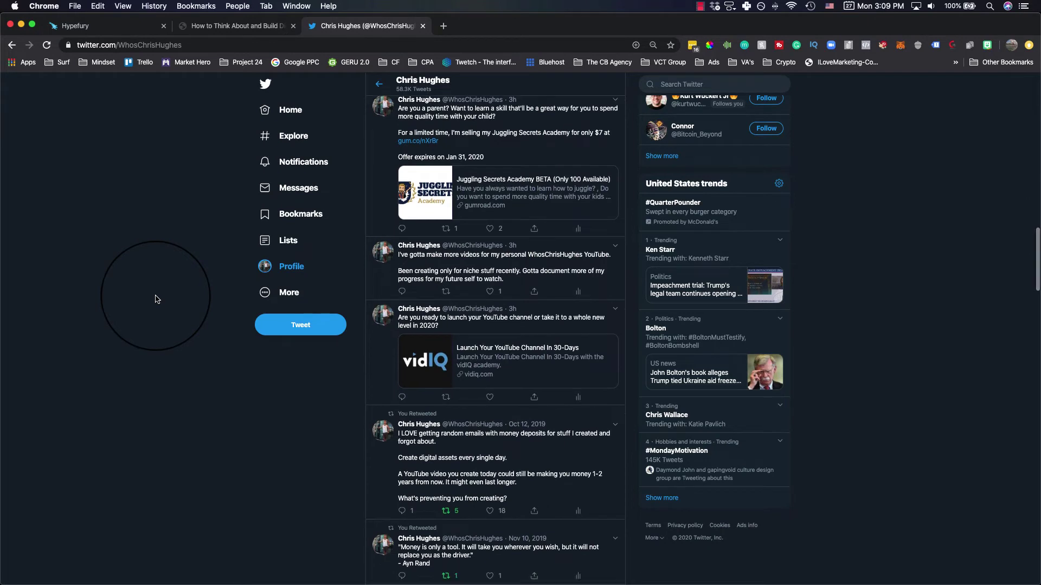
{"action": "scroll", "coordinate": [162, 299], "scroll_direction": "up", "scroll_amount": 1}
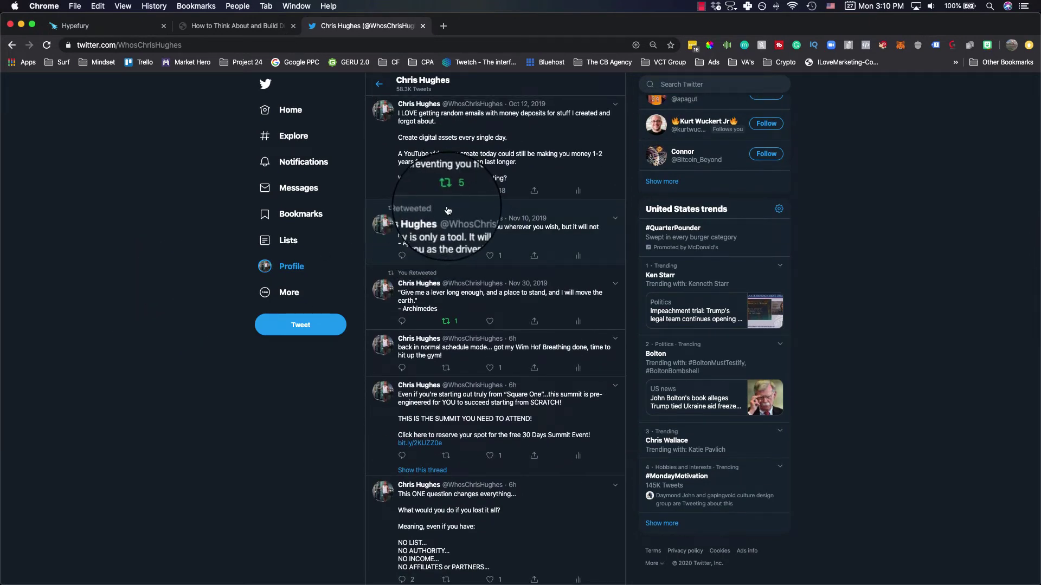
{"action": "scroll", "coordinate": [412, 174], "scroll_direction": "up", "scroll_amount": 1}
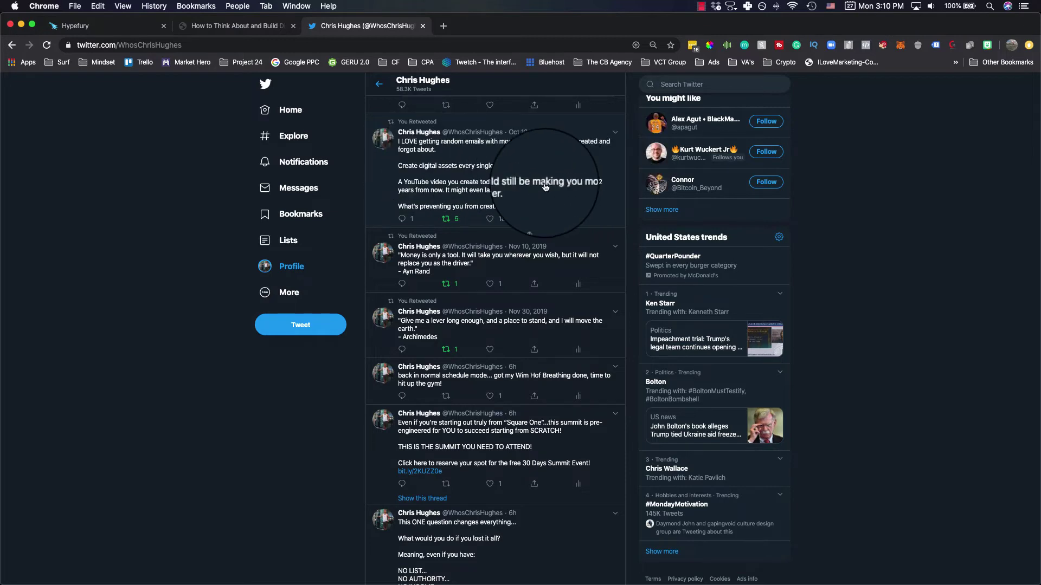
{"action": "left_click", "coordinate": [501, 226]}
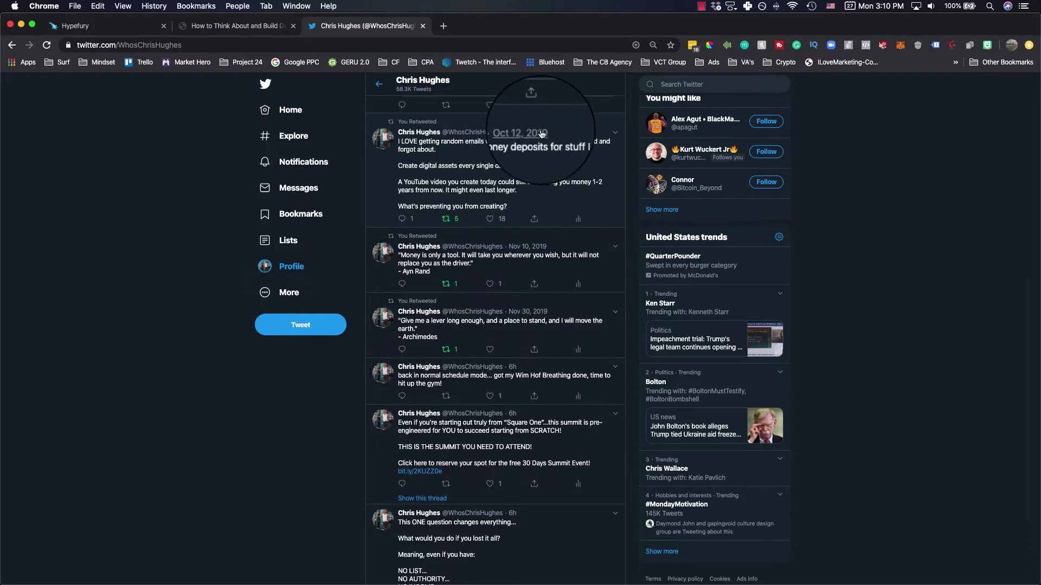
{"action": "left_click", "coordinate": [601, 157]}
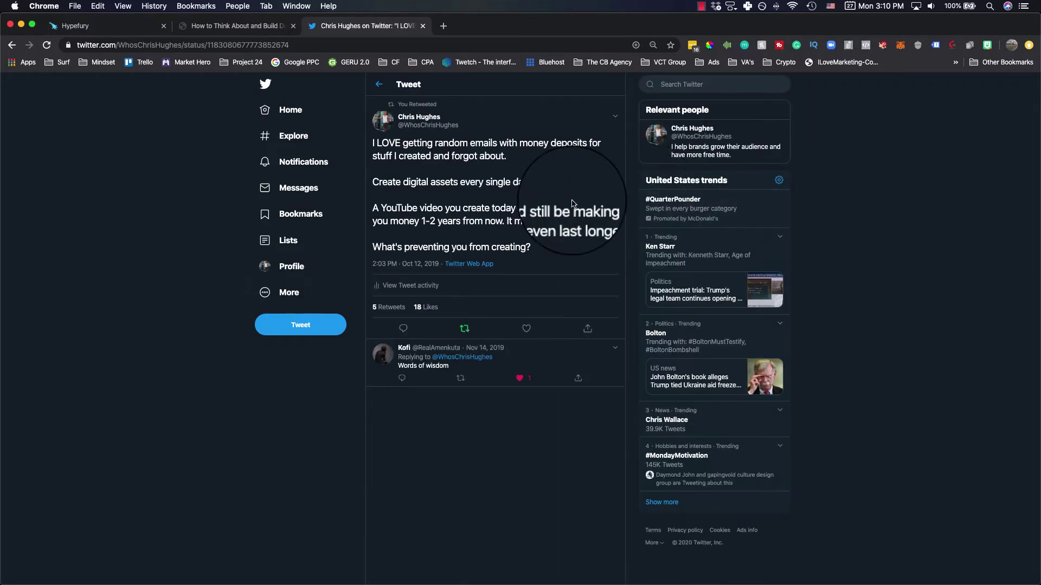
{"action": "left_click", "coordinate": [379, 85]}
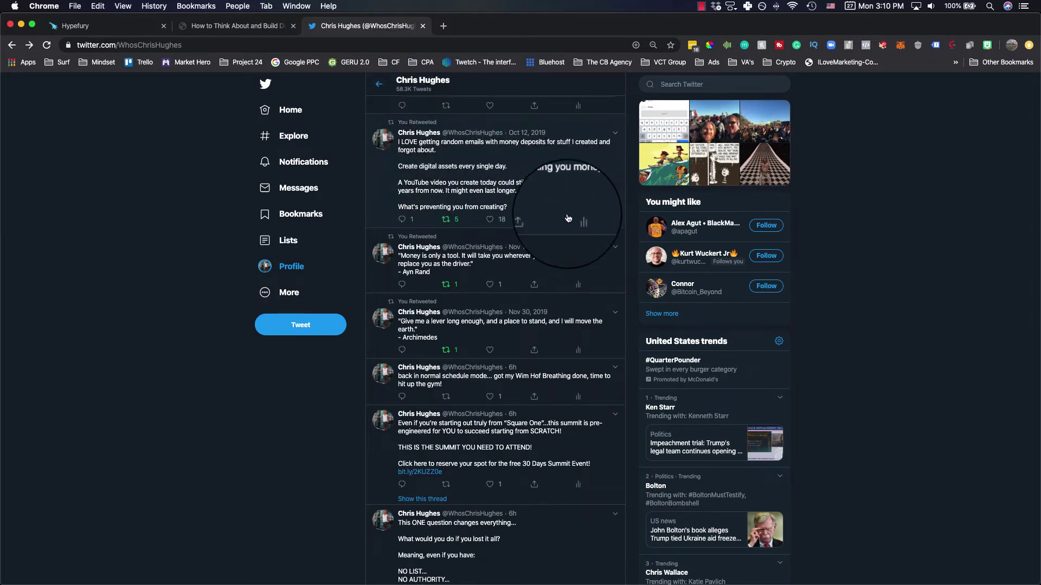
{"action": "scroll", "coordinate": [93, 308], "scroll_direction": "down", "scroll_amount": 5}
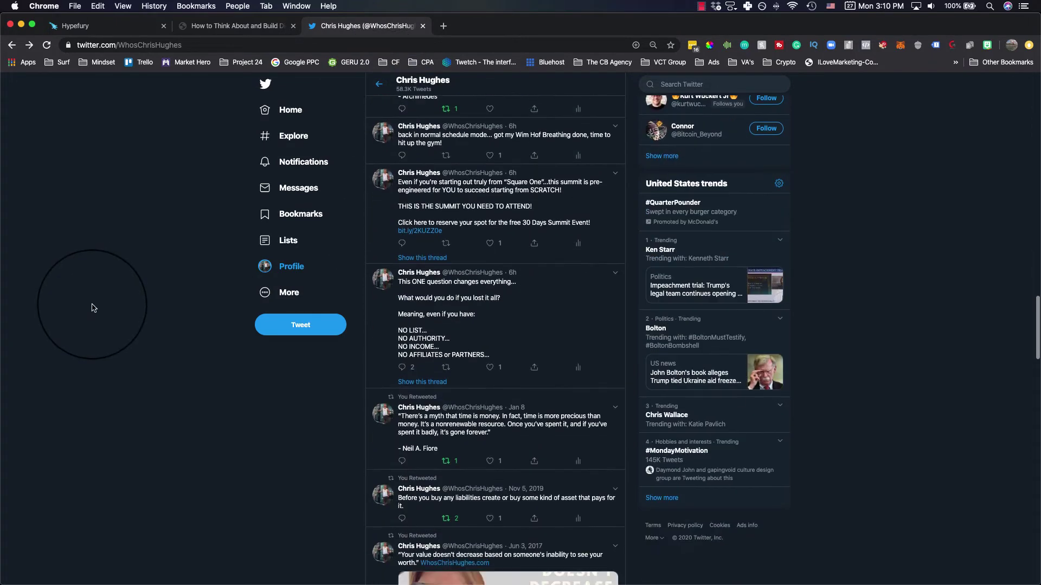
{"action": "scroll", "coordinate": [93, 308], "scroll_direction": "down", "scroll_amount": 3}
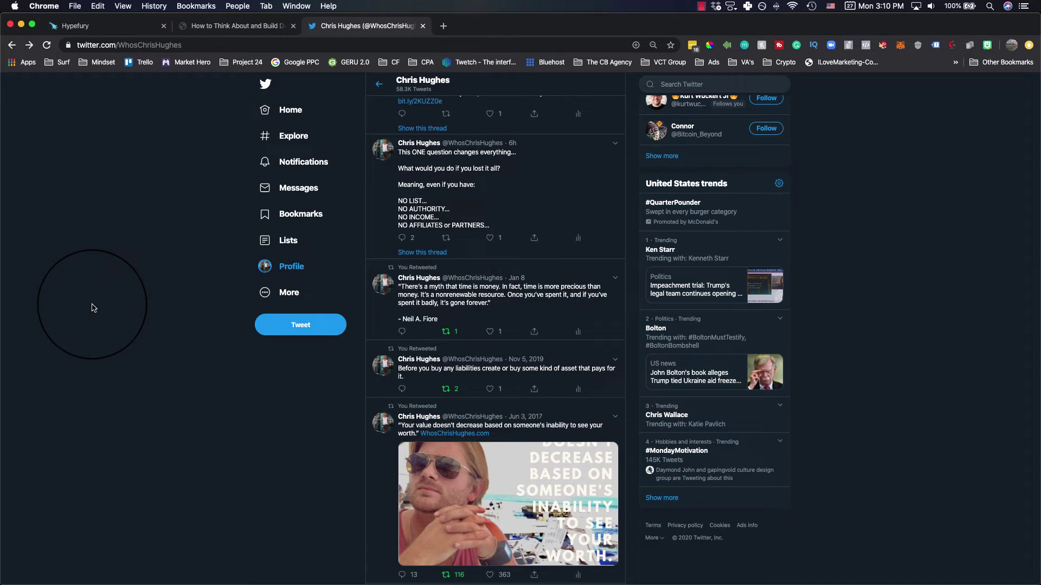
{"action": "scroll", "coordinate": [93, 308], "scroll_direction": "down", "scroll_amount": 4}
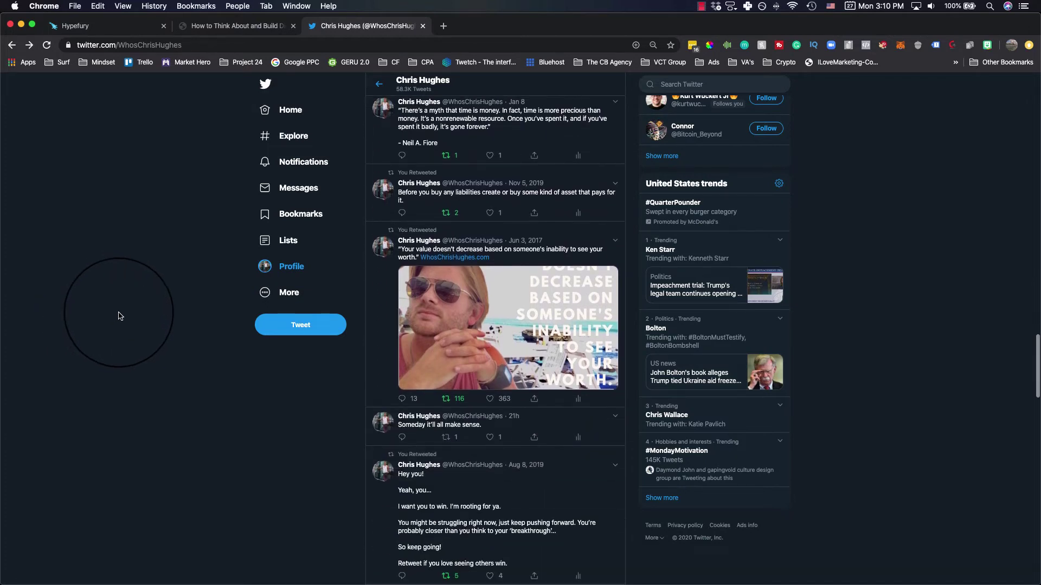
{"action": "scroll", "coordinate": [314, 310], "scroll_direction": "down", "scroll_amount": 4}
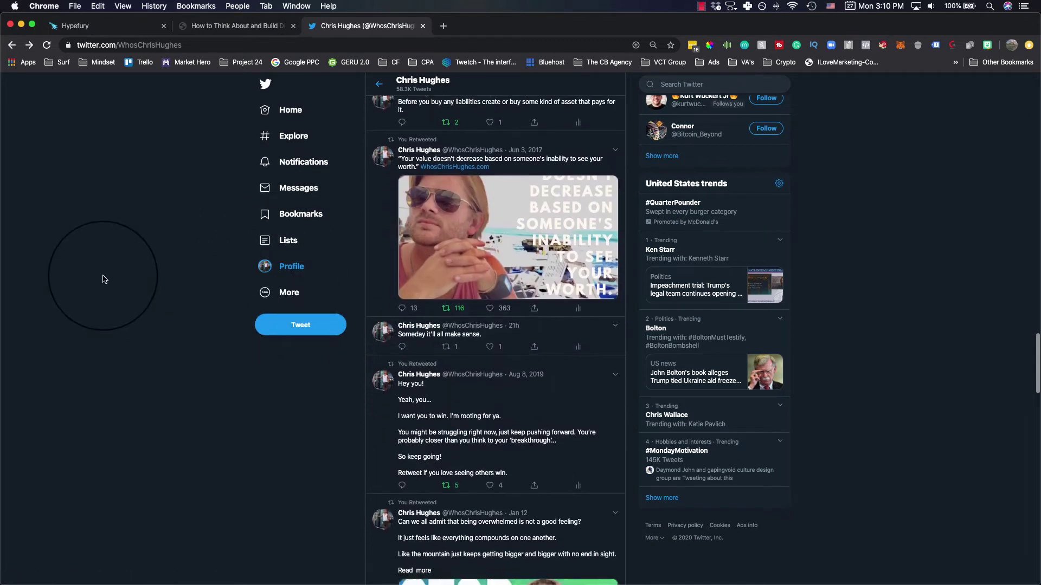
{"action": "scroll", "coordinate": [187, 324], "scroll_direction": "down", "scroll_amount": 3}
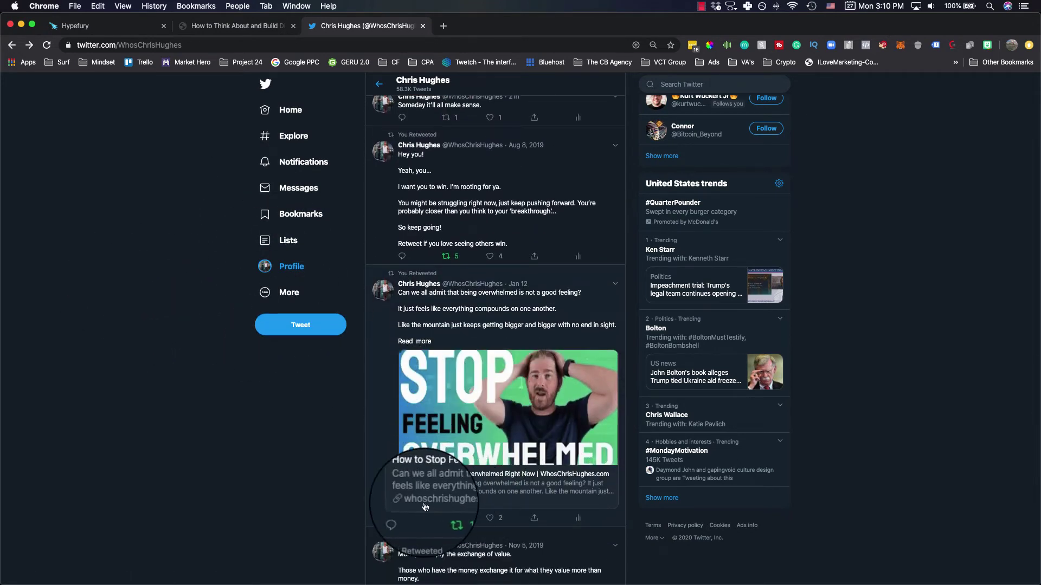
{"action": "scroll", "coordinate": [352, 466], "scroll_direction": "down", "scroll_amount": 2}
{"action": "scroll", "coordinate": [259, 365], "scroll_direction": "up", "scroll_amount": 2}
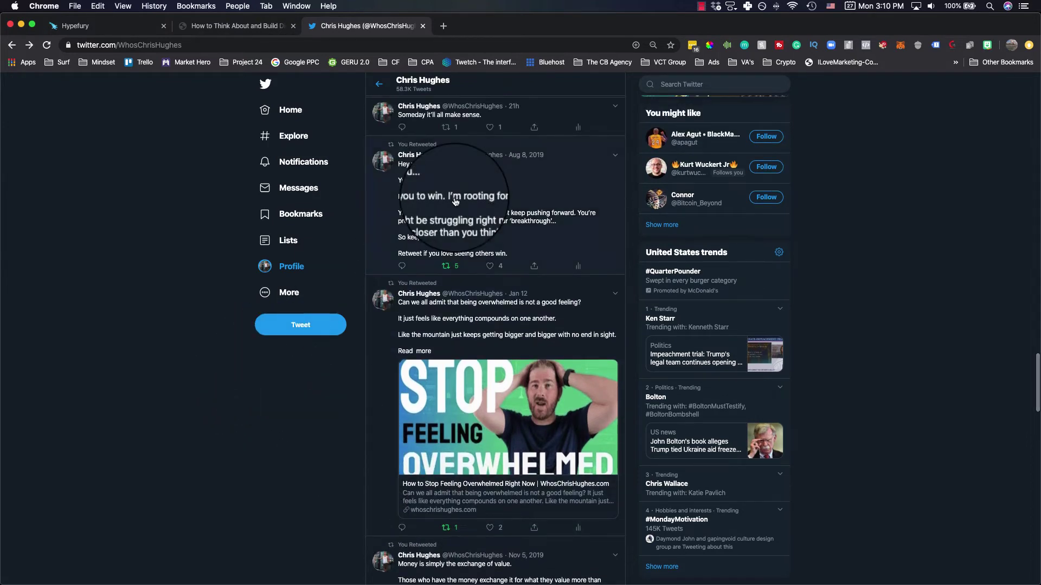
{"action": "scroll", "coordinate": [232, 203], "scroll_direction": "down", "scroll_amount": 8}
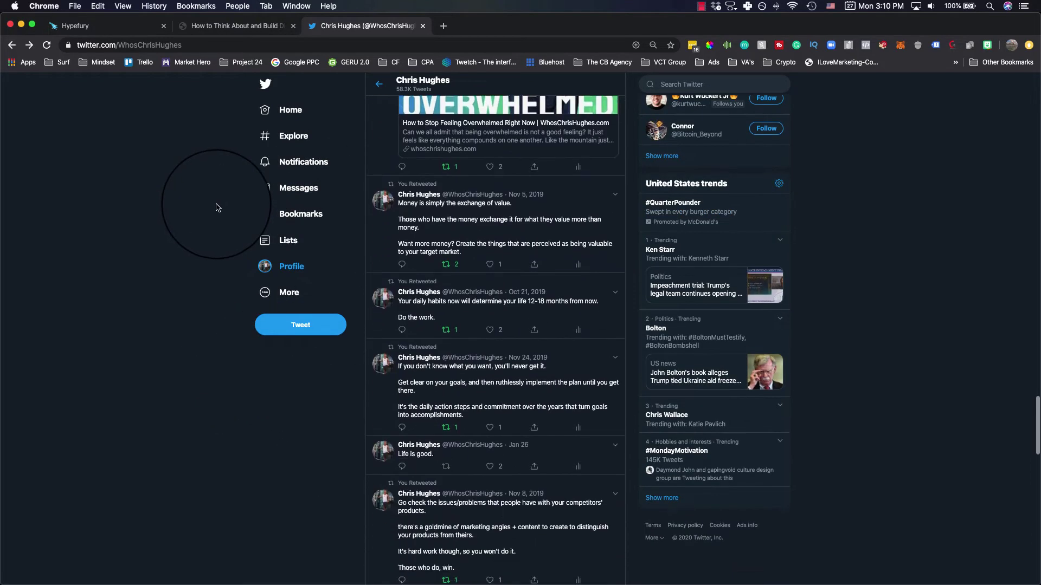
{"action": "scroll", "coordinate": [217, 207], "scroll_direction": "down", "scroll_amount": 1}
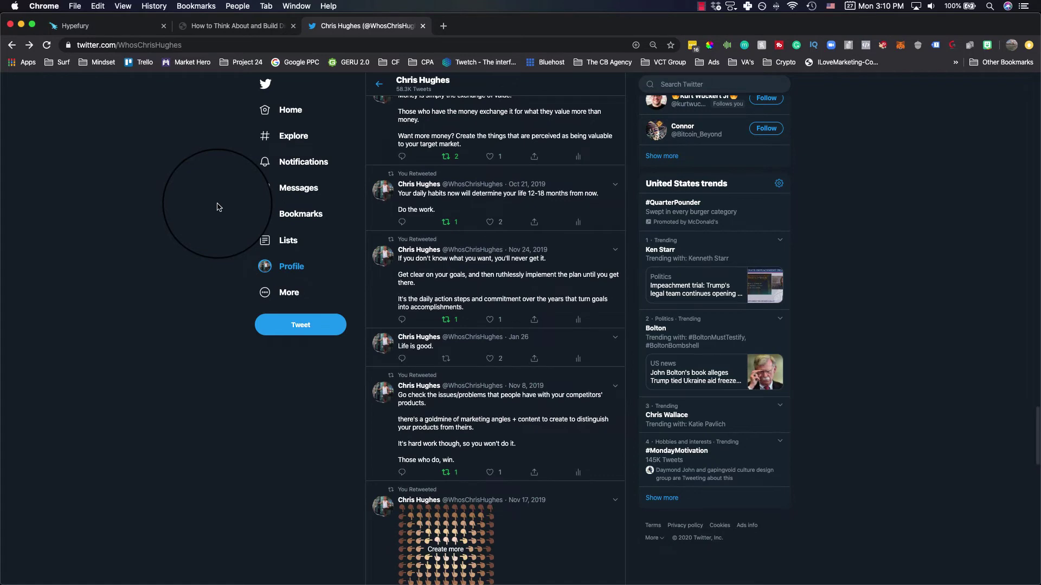
{"action": "scroll", "coordinate": [217, 208], "scroll_direction": "down", "scroll_amount": 5}
- Scroll through Hypefury's History page, then go to the Composer's saved drafts
{"action": "scroll", "coordinate": [220, 209], "scroll_direction": "down", "scroll_amount": 4}
{"action": "left_click", "coordinate": [99, 27]}
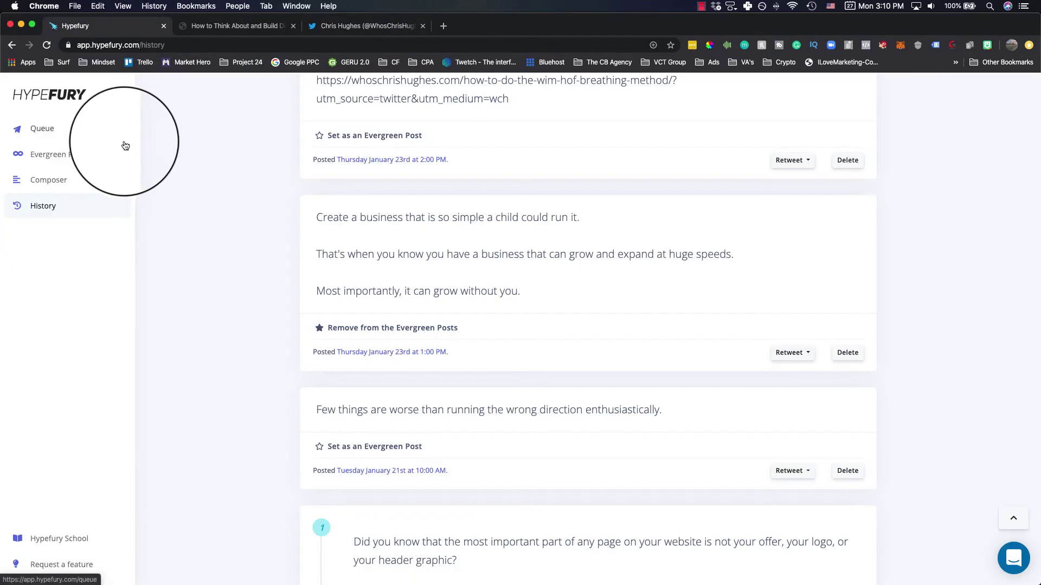
{"action": "scroll", "coordinate": [211, 281], "scroll_direction": "down", "scroll_amount": 6}
{"action": "scroll", "coordinate": [236, 284], "scroll_direction": "down", "scroll_amount": 2}
{"action": "scroll", "coordinate": [342, 292], "scroll_direction": "down", "scroll_amount": 14}
{"action": "scroll", "coordinate": [343, 368], "scroll_direction": "down", "scroll_amount": 4}
{"action": "scroll", "coordinate": [228, 320], "scroll_direction": "up", "scroll_amount": 3}
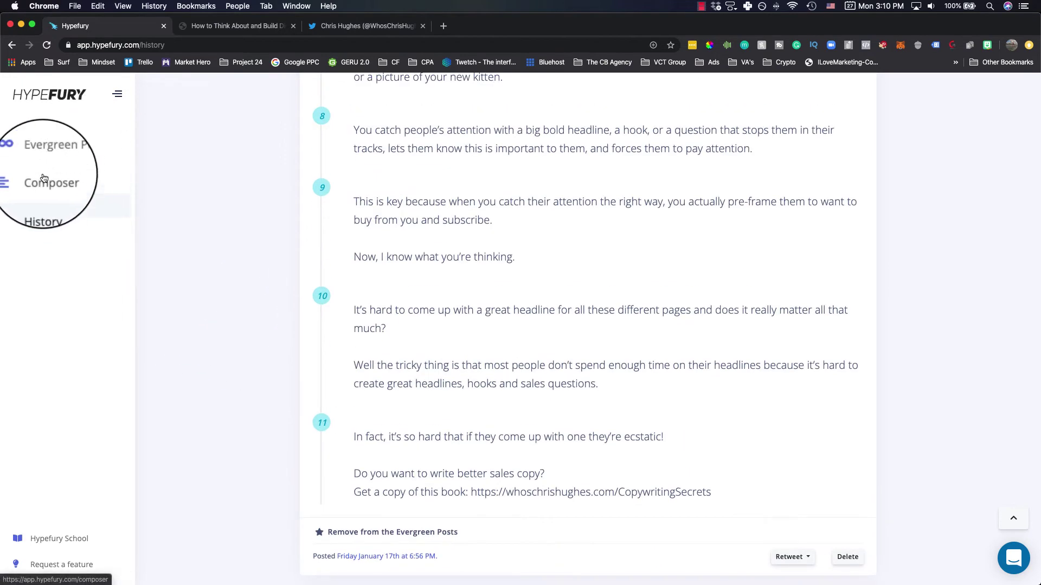
{"action": "left_click", "coordinate": [43, 179]}
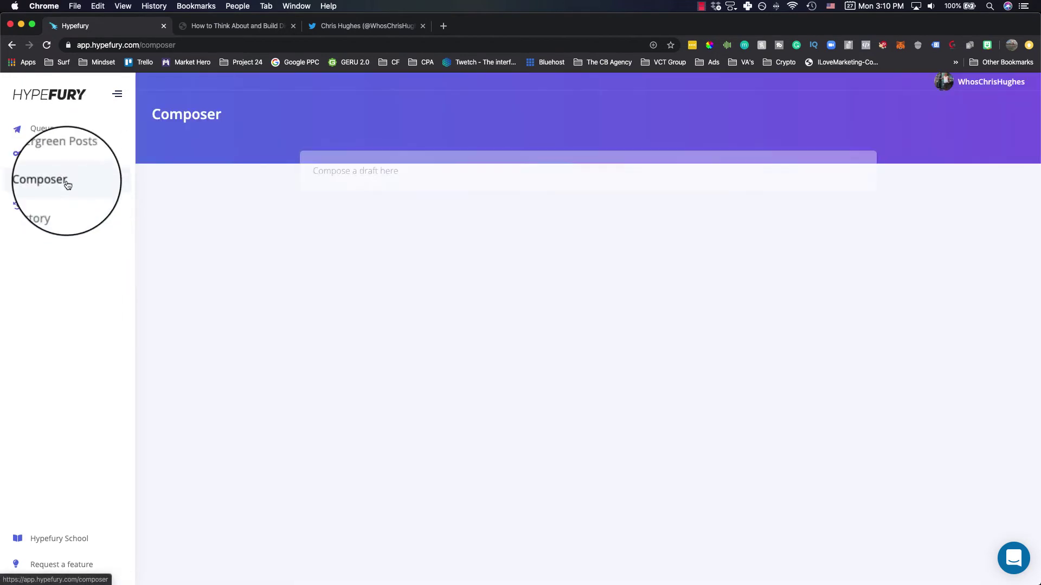
- Paste the blog post's first four paragraphs into a new draft, forming a 3-tweet thread
{"action": "left_click", "coordinate": [360, 172]}
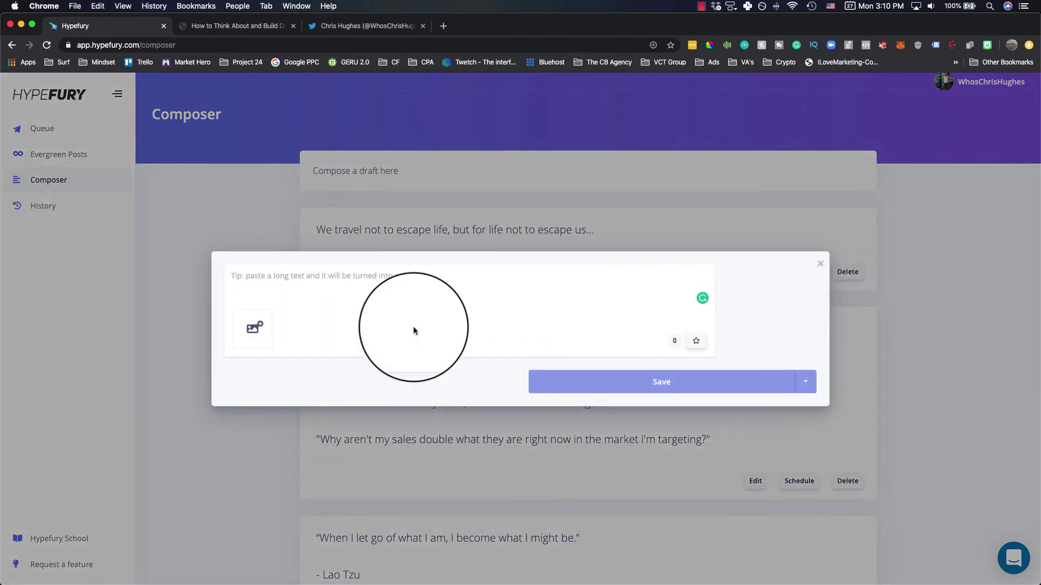
{"action": "left_click", "coordinate": [235, 26]}
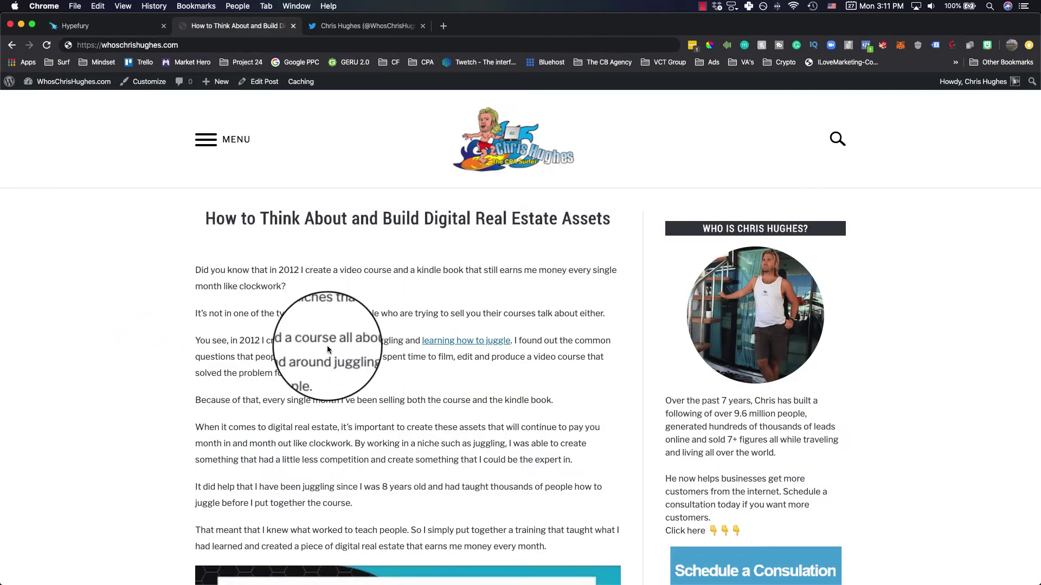
{"action": "left_click_drag", "start_coordinate": [195, 270], "coordinate": [569, 402]}
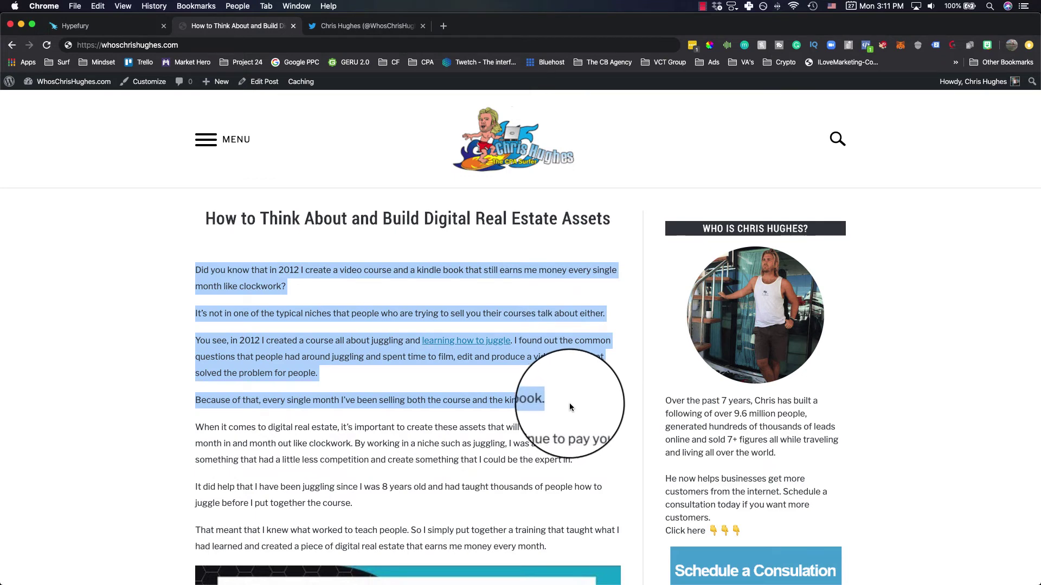
{"action": "right_click", "coordinate": [369, 356]}
{"action": "left_click", "coordinate": [400, 379]}
{"action": "left_click", "coordinate": [76, 25]}
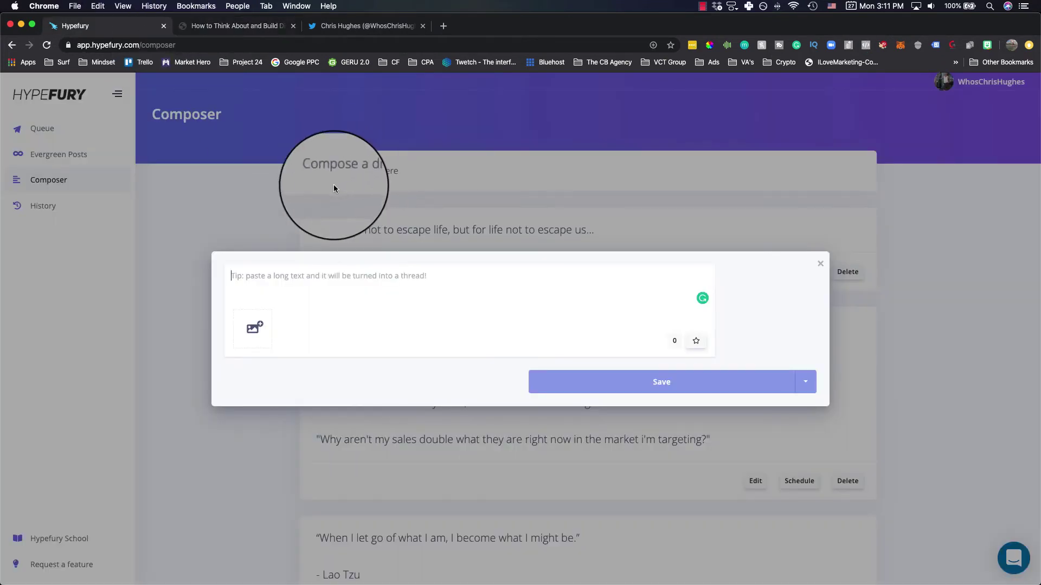
{"action": "right_click", "coordinate": [255, 276]}
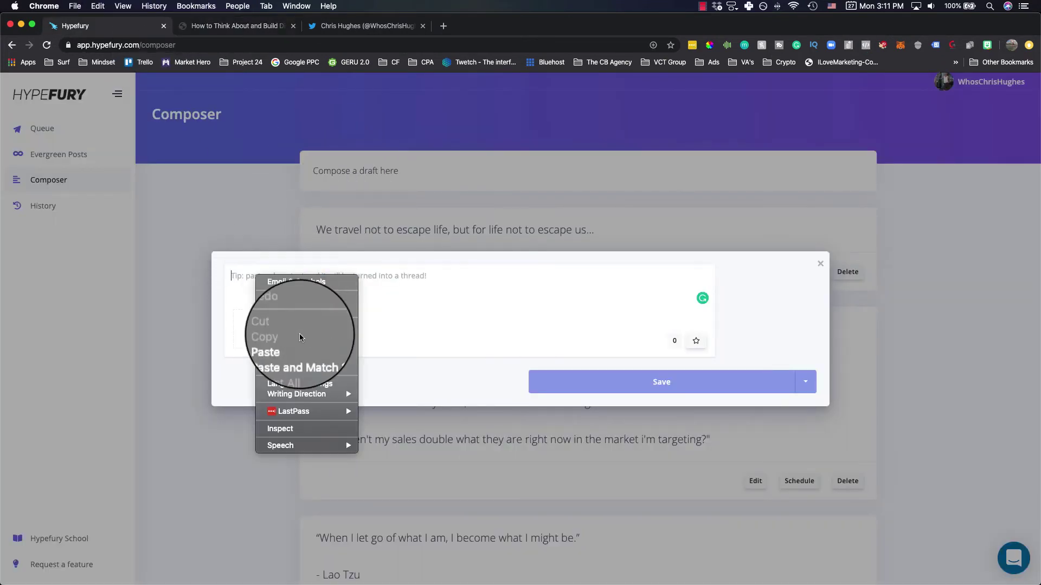
{"action": "left_click", "coordinate": [271, 349]}
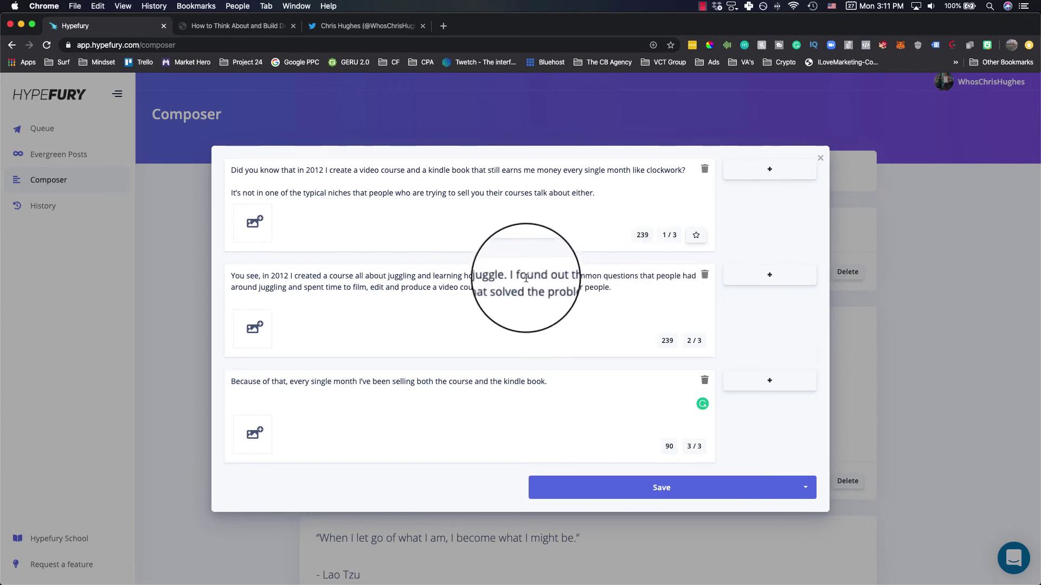
- Break tweet 2 into a new paragraph at 'I found out' and move to the end of tweet 3
{"action": "left_click", "coordinate": [544, 275]}
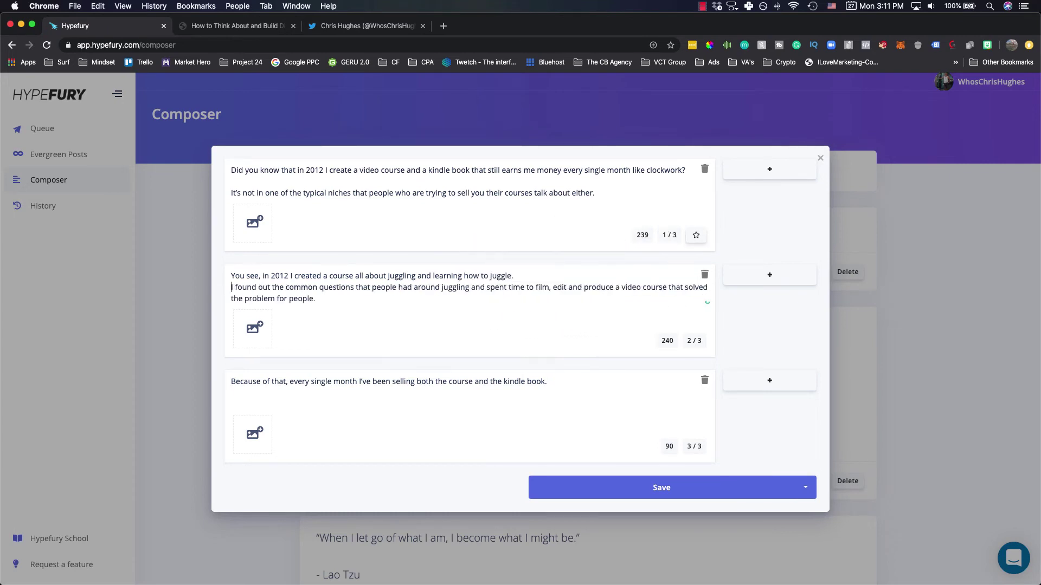
{"action": "key", "text": "Return"}
{"action": "key", "text": "Return"}
{"action": "left_click", "coordinate": [566, 389]}
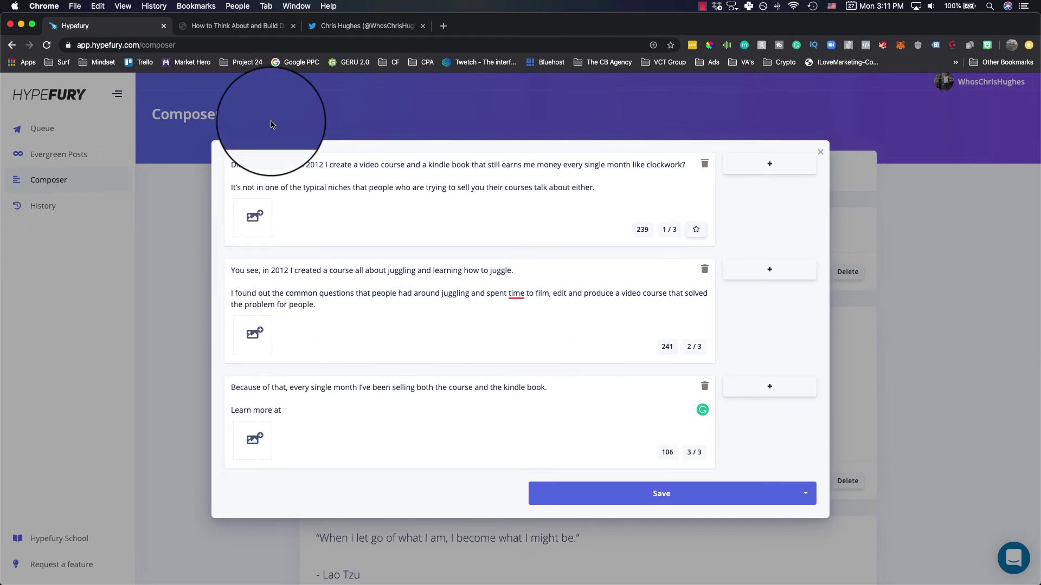
- Paste the blog post's URL after 'Learn more at' in tweet 3, removing the extra space
{"action": "left_click", "coordinate": [233, 25]}
{"action": "left_click", "coordinate": [126, 39]}
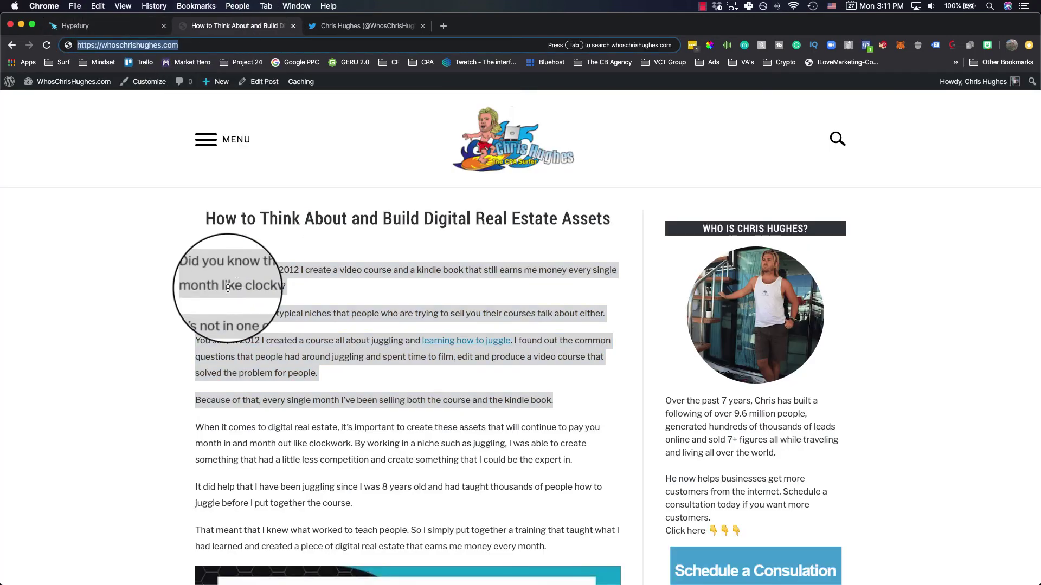
{"action": "left_click", "coordinate": [226, 289]}
{"action": "key", "text": "super+r"}
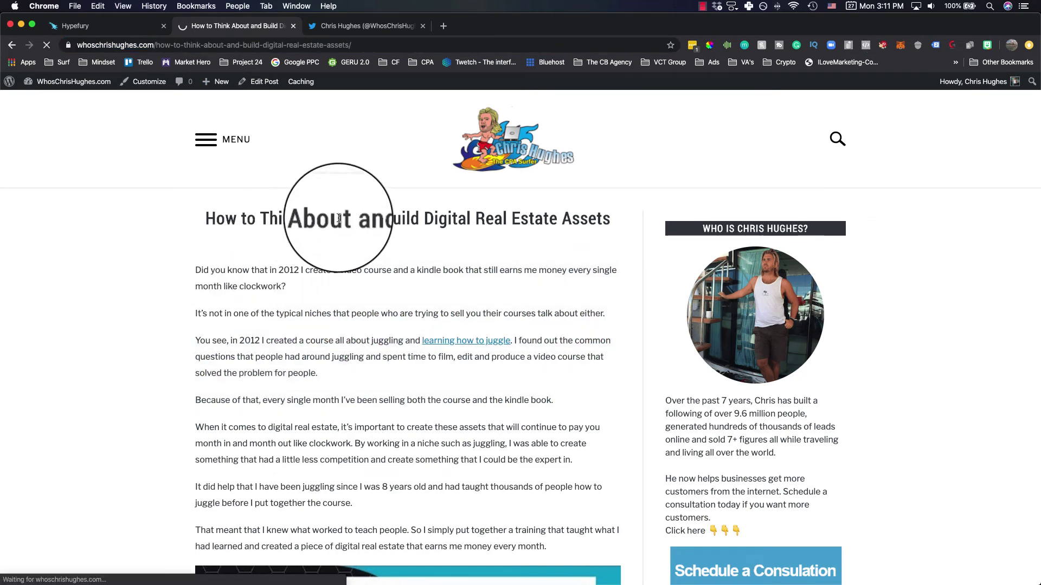
{"action": "left_click", "coordinate": [76, 25]}
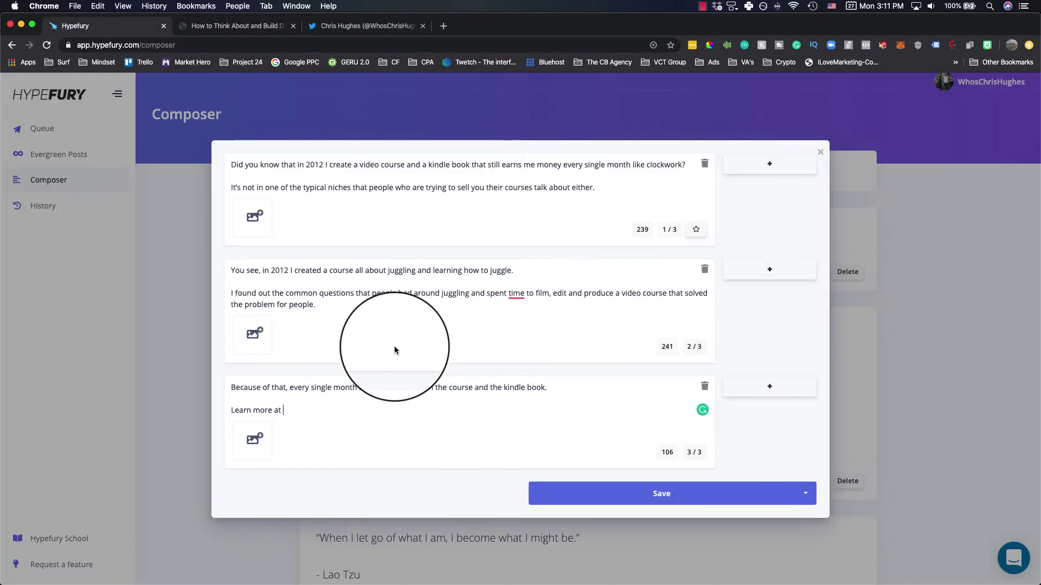
{"action": "right_click", "coordinate": [303, 412]}
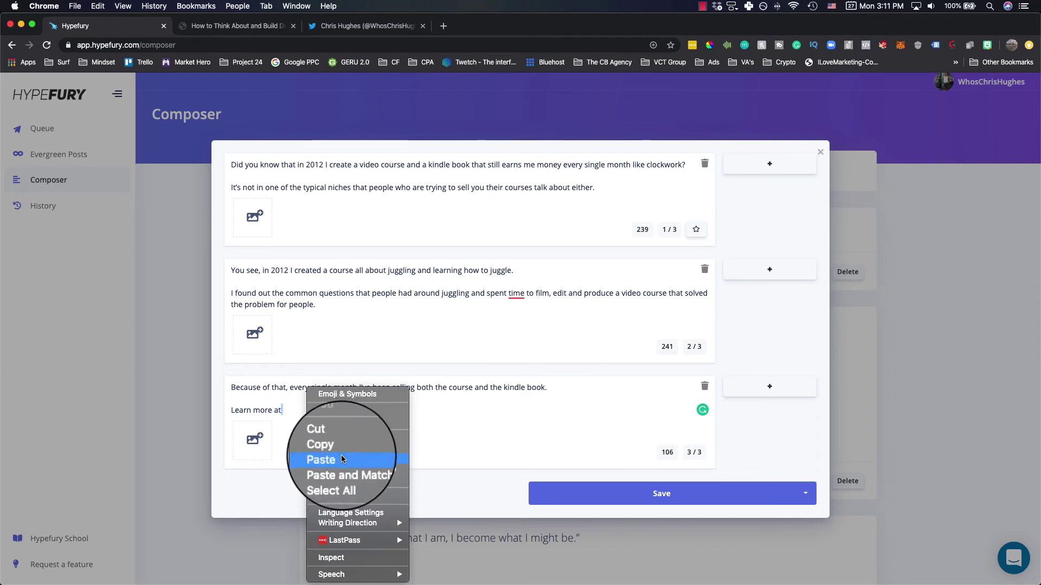
{"action": "left_click", "coordinate": [338, 460]}
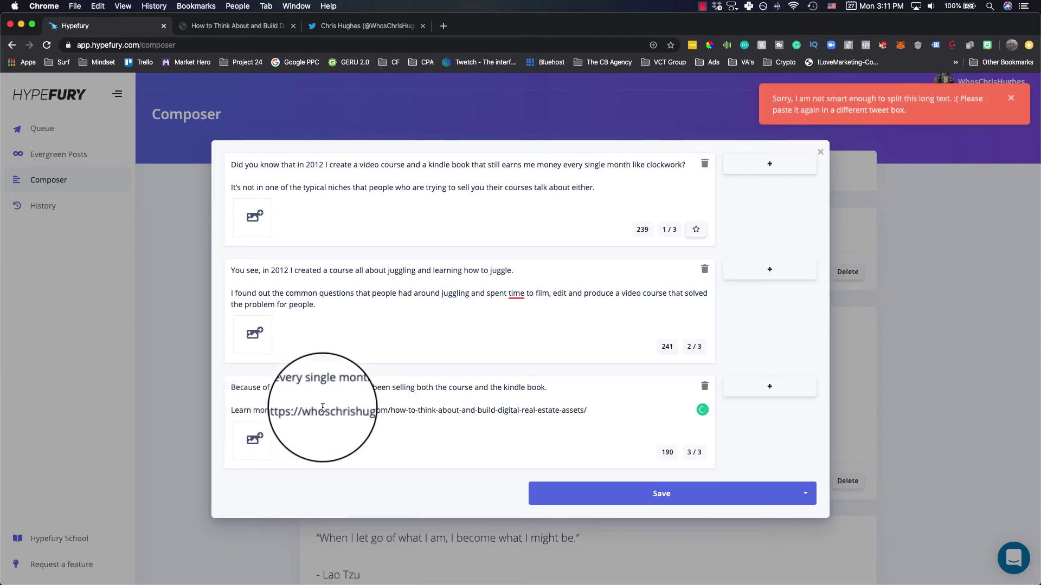
{"action": "key", "text": "BackSpace"}
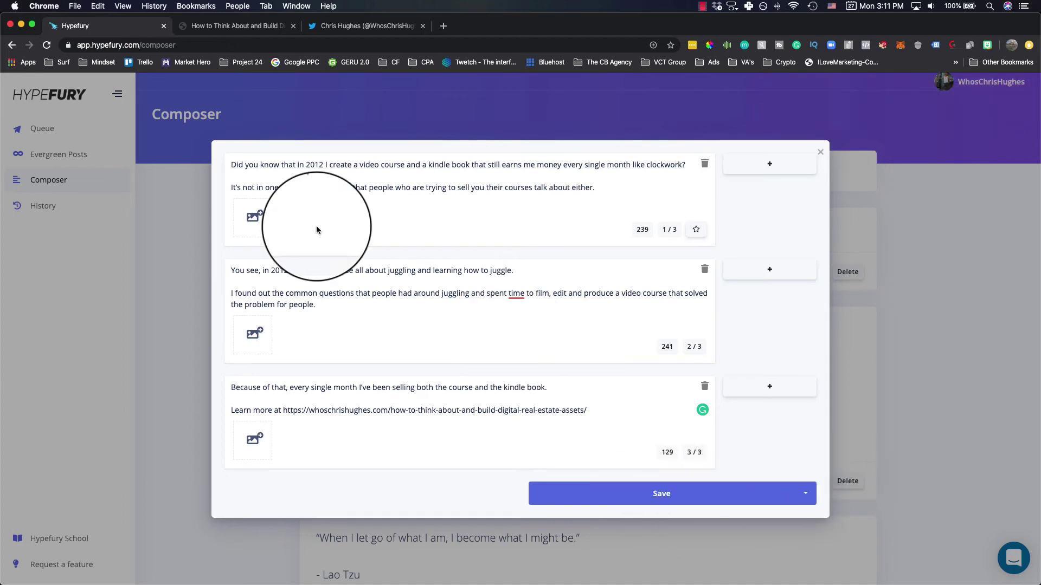
{"action": "left_click", "coordinate": [271, 176]}
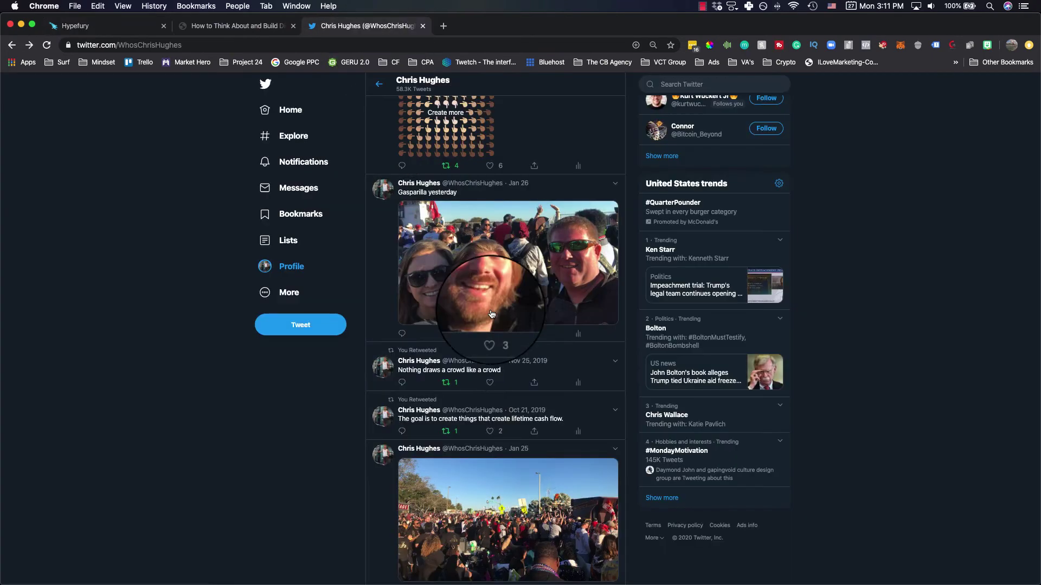
- Save the three-tweet thread as a draft, reopen it, and choose 'Update and post now'
{"action": "left_click", "coordinate": [379, 28]}
{"action": "scroll", "coordinate": [161, 303], "scroll_direction": "up", "scroll_amount": 10}
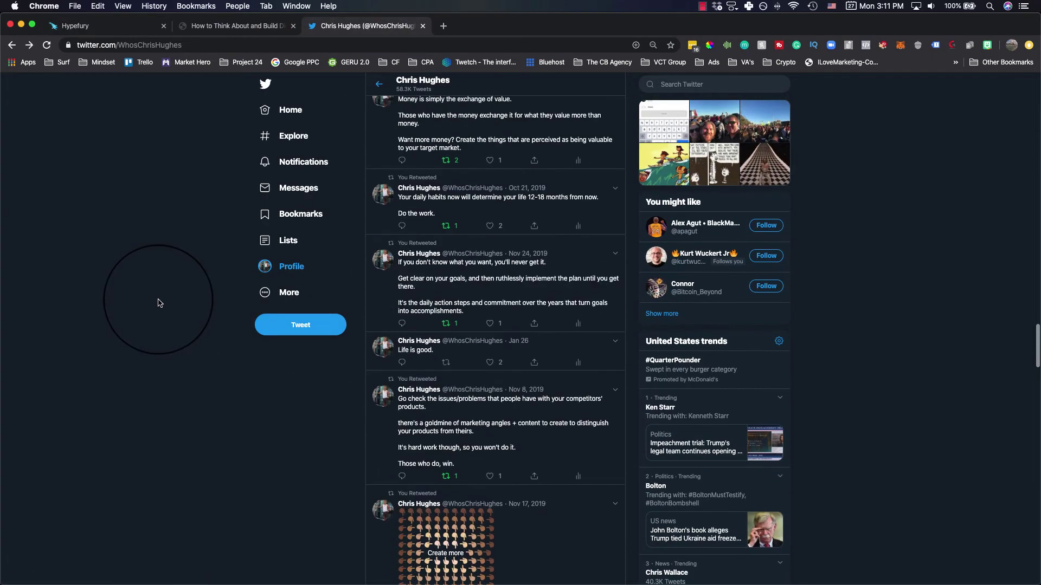
{"action": "scroll", "coordinate": [161, 303], "scroll_direction": "up", "scroll_amount": 8}
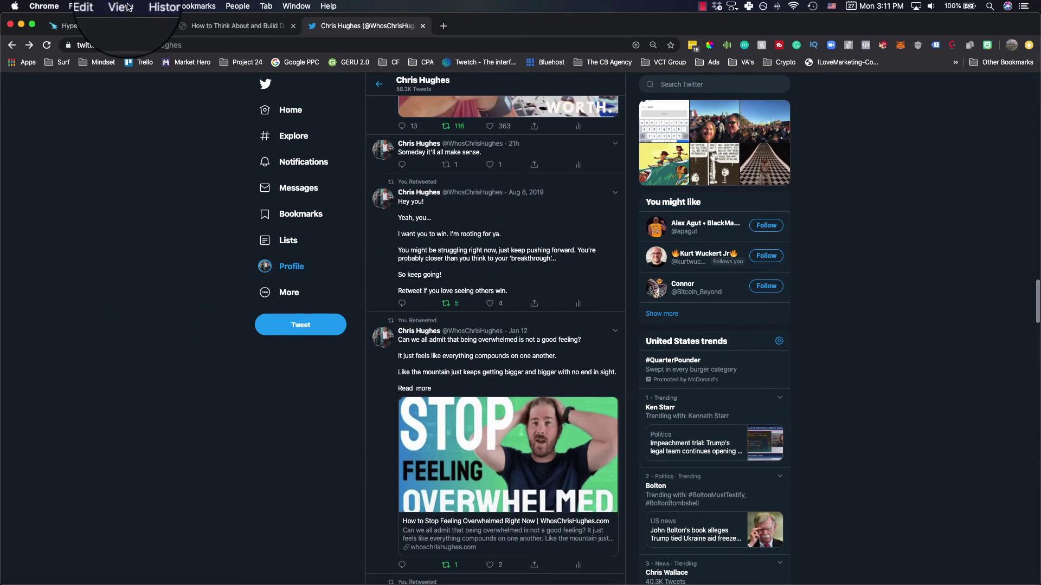
{"action": "left_click", "coordinate": [76, 25]}
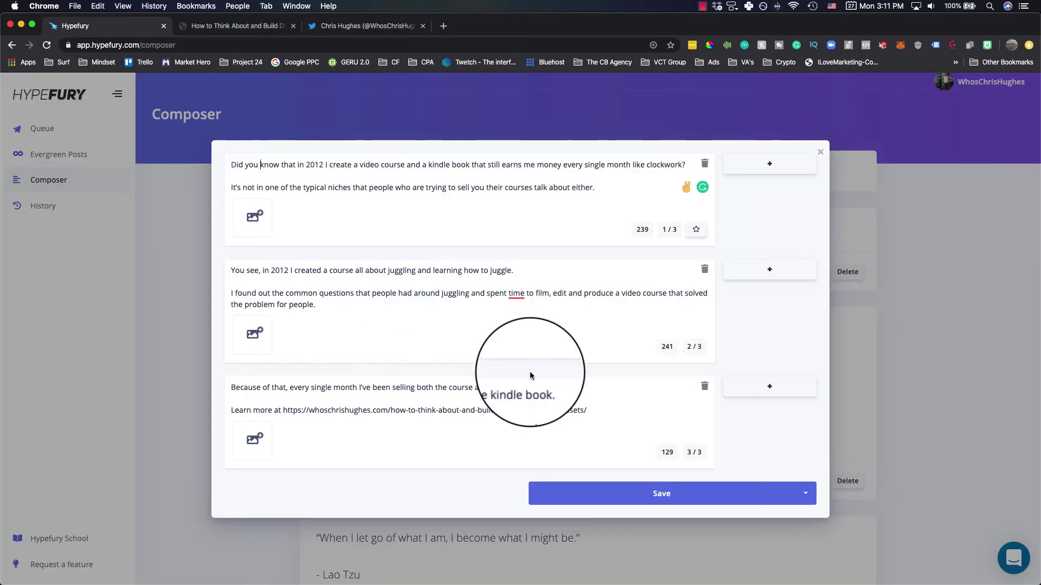
{"action": "left_click", "coordinate": [669, 491]}
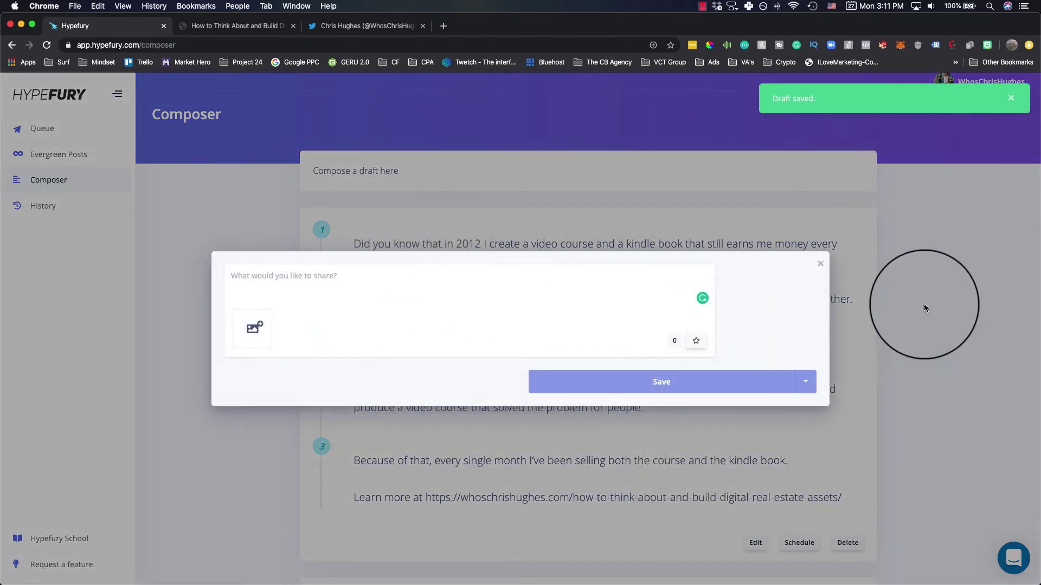
{"action": "left_click", "coordinate": [818, 262]}
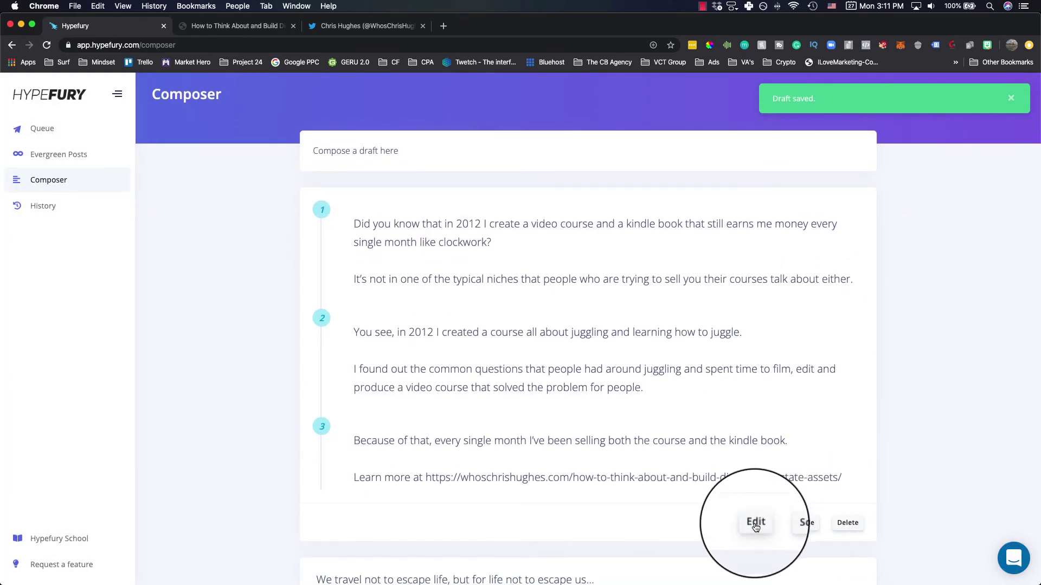
{"action": "left_click", "coordinate": [756, 530]}
{"action": "left_click", "coordinate": [805, 494]}
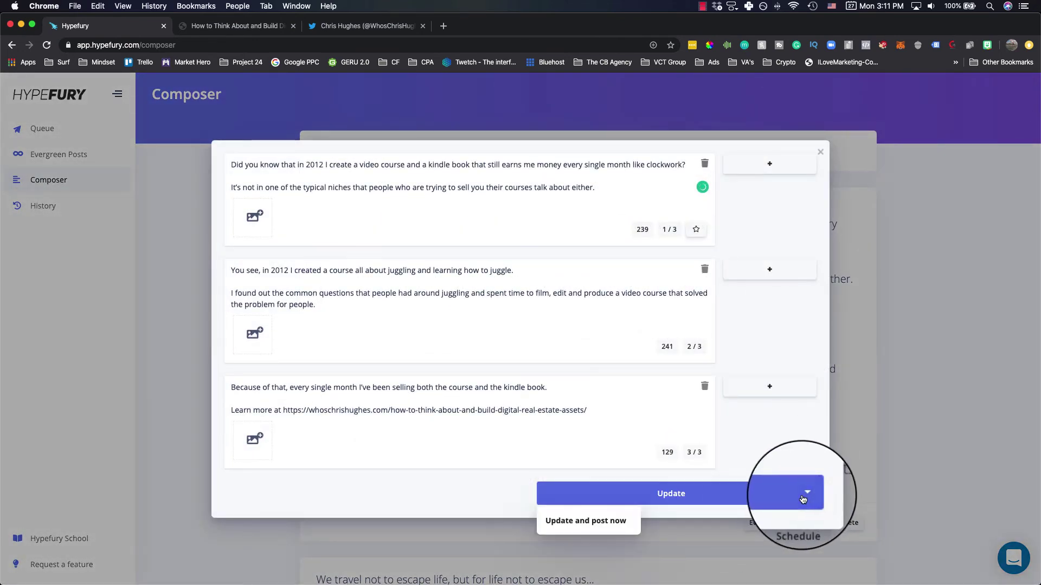
{"action": "left_click", "coordinate": [593, 521]}
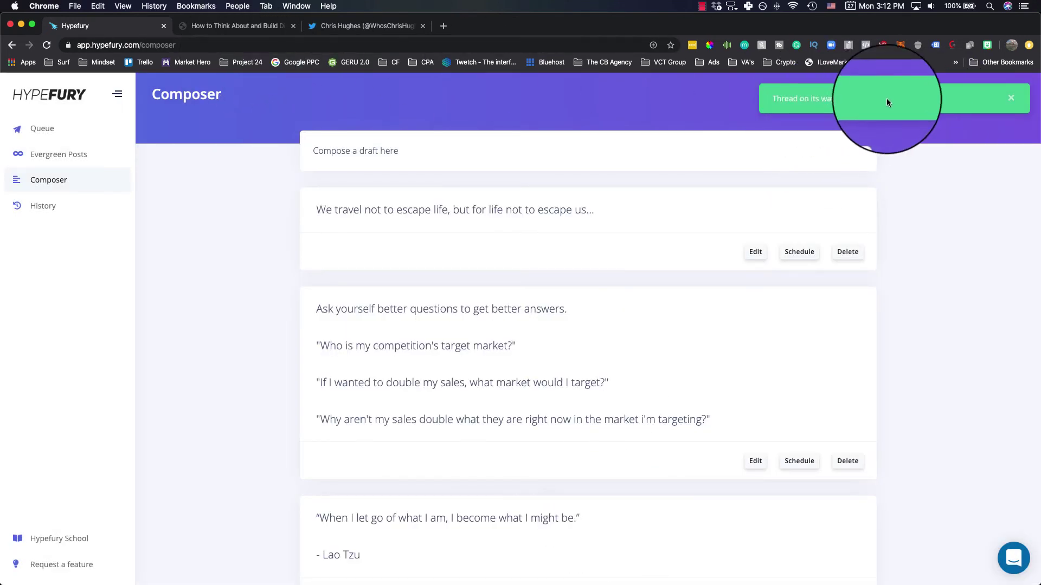
- Reload the Twitter profile and open the new 3-tweet blog thread, then return to Hypefury
{"action": "left_click", "coordinate": [375, 31]}
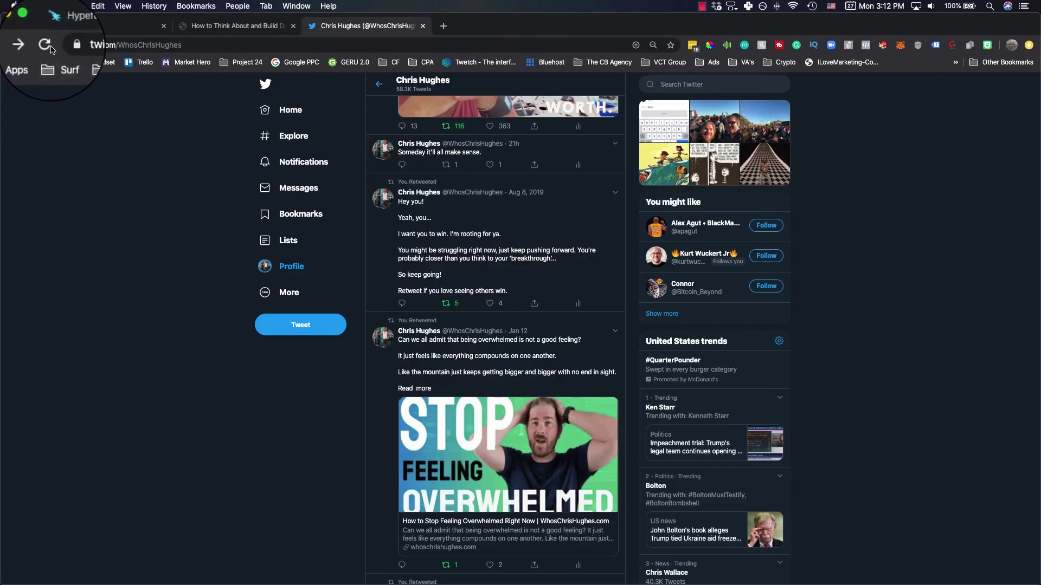
{"action": "left_click", "coordinate": [46, 47]}
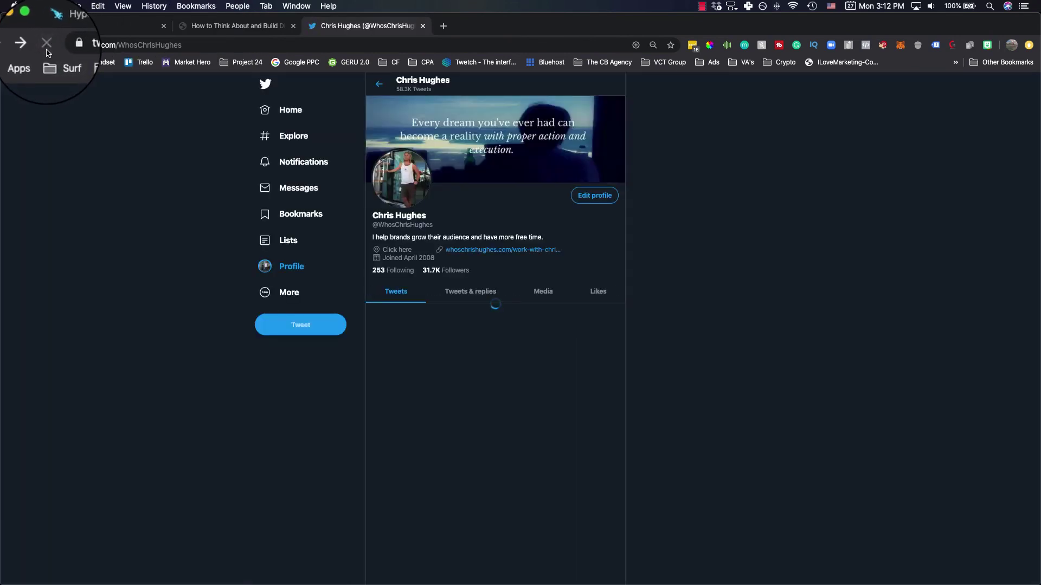
{"action": "scroll", "coordinate": [151, 237], "scroll_direction": "down", "scroll_amount": 3}
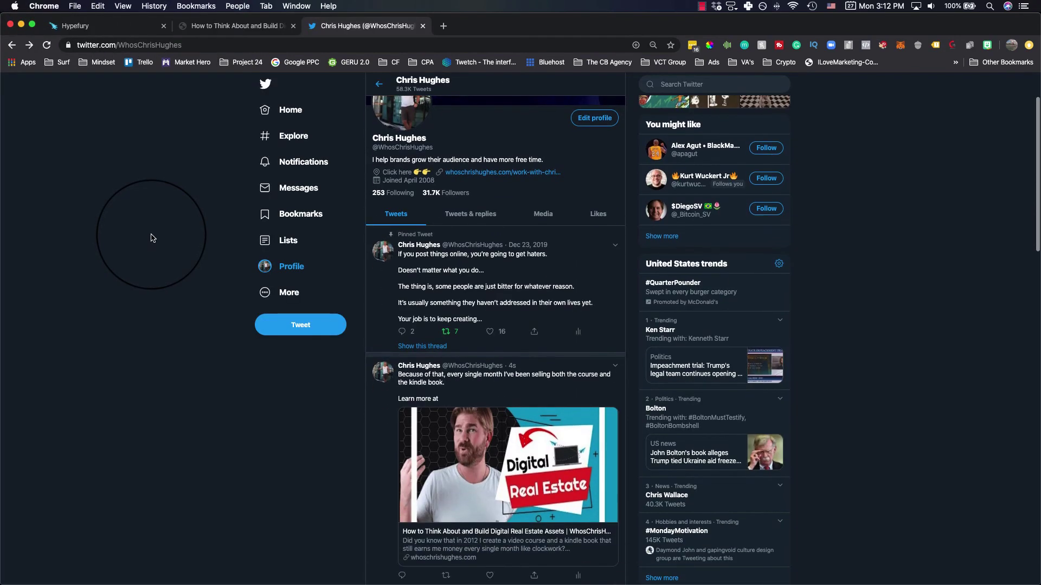
{"action": "scroll", "coordinate": [175, 237], "scroll_direction": "down", "scroll_amount": 4}
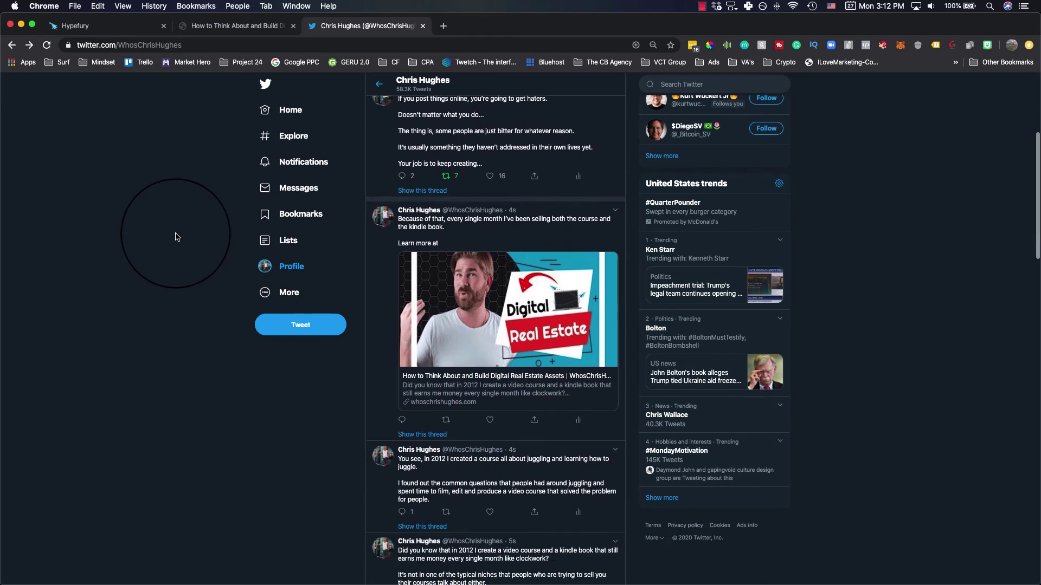
{"action": "scroll", "coordinate": [202, 302], "scroll_direction": "down", "scroll_amount": 1}
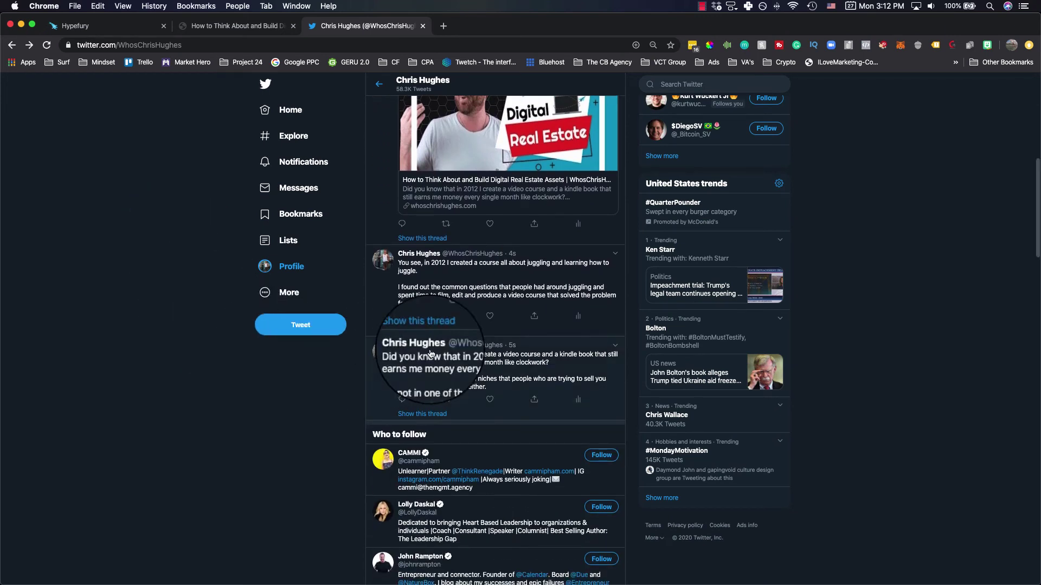
{"action": "scroll", "coordinate": [209, 291], "scroll_direction": "up", "scroll_amount": 1}
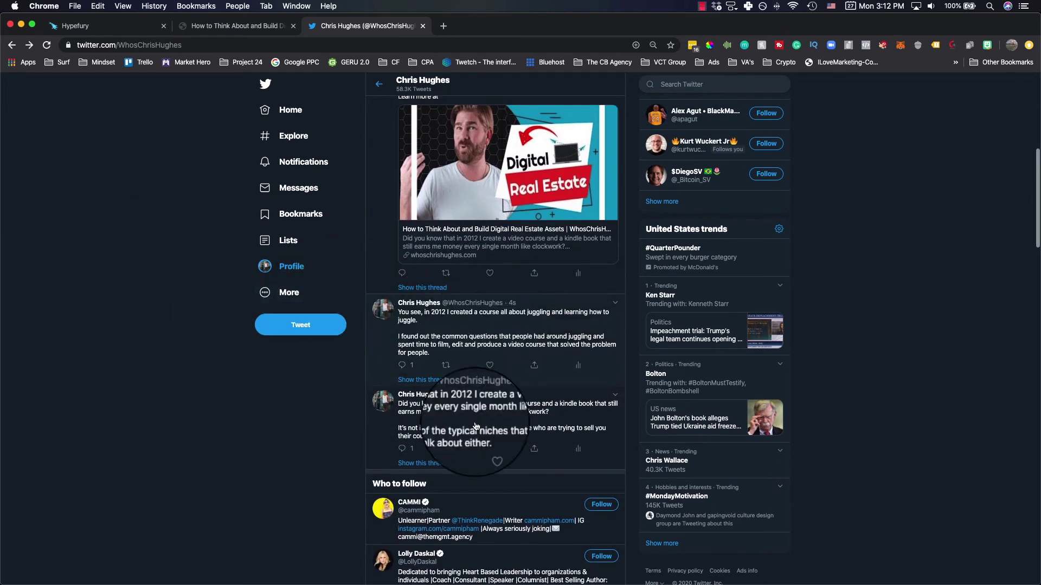
{"action": "left_click", "coordinate": [424, 468]}
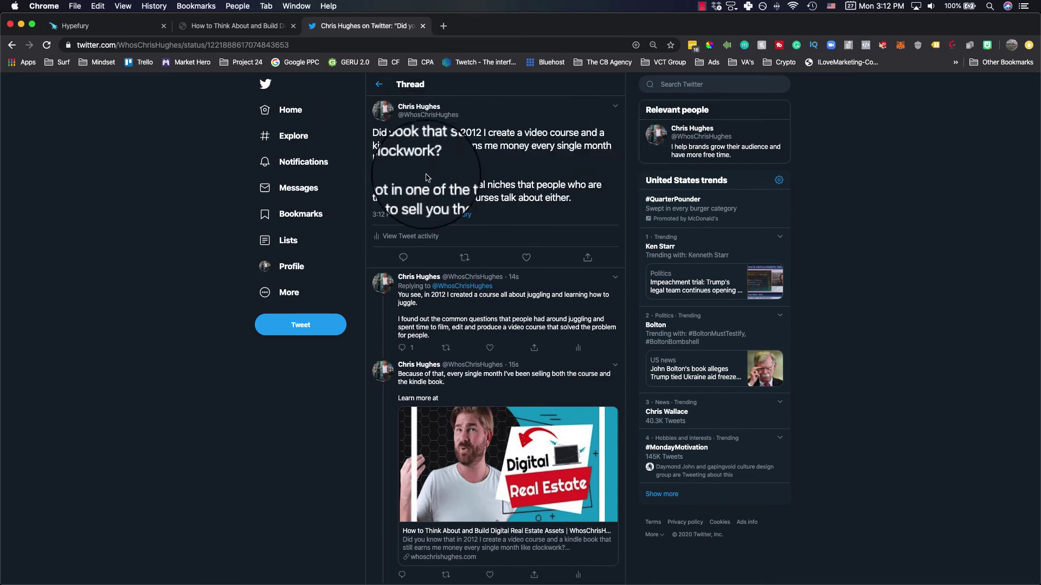
{"action": "scroll", "coordinate": [472, 319], "scroll_direction": "down", "scroll_amount": 2}
{"action": "scroll", "coordinate": [380, 347], "scroll_direction": "down", "scroll_amount": 1}
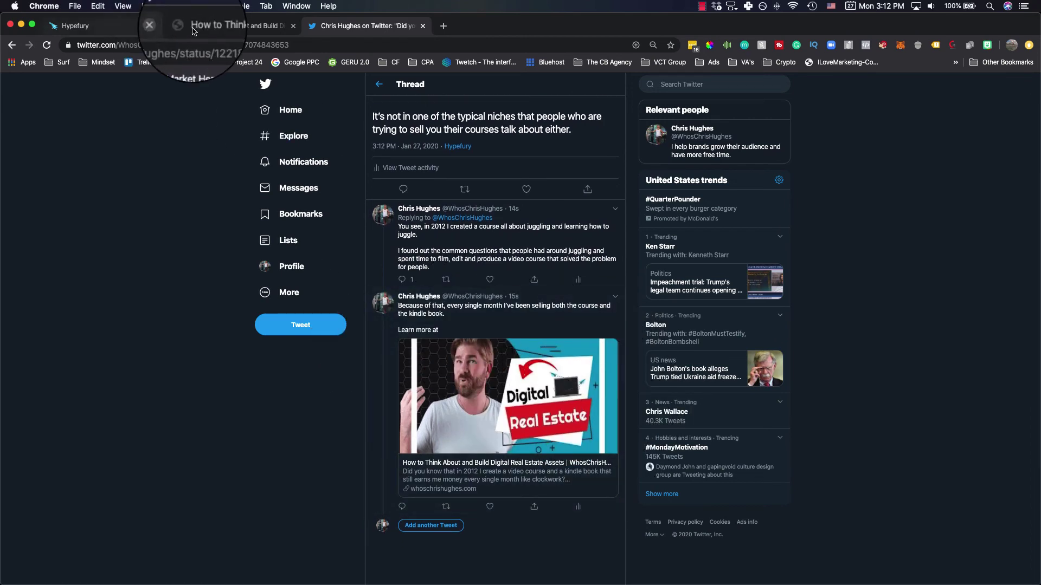
{"action": "left_click", "coordinate": [96, 28]}
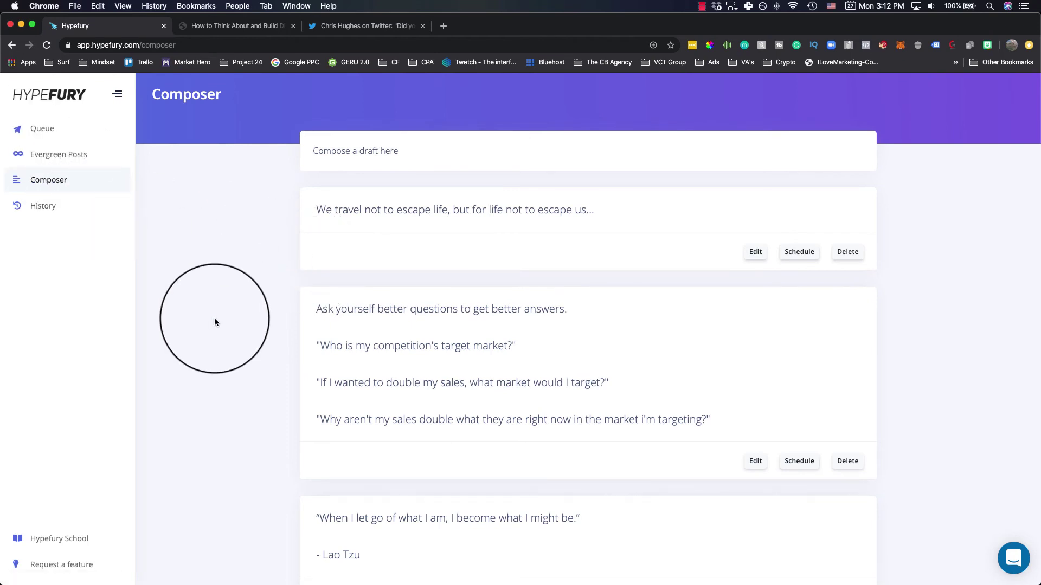
- From History, set the new 3-tweet blog thread as an Evergreen Post, then view it on Twitter
{"action": "left_click", "coordinate": [65, 156]}
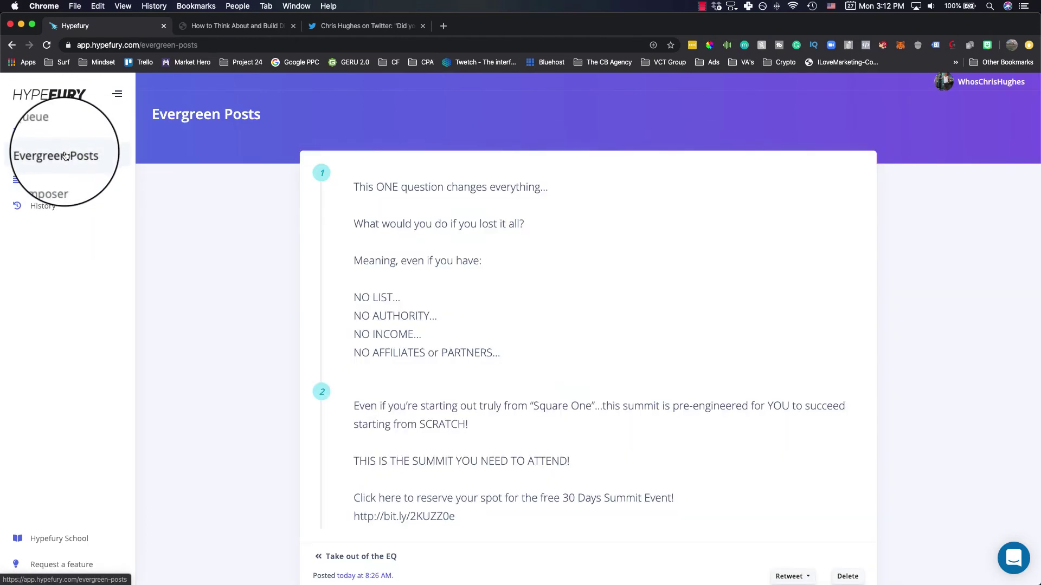
{"action": "left_click", "coordinate": [34, 205]}
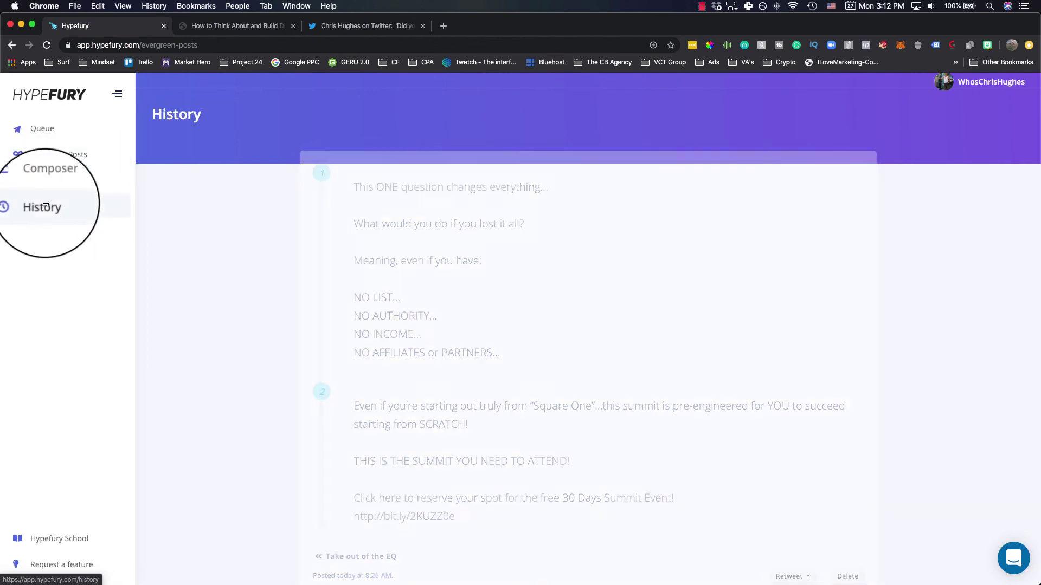
{"action": "scroll", "coordinate": [233, 263], "scroll_direction": "down", "scroll_amount": 5}
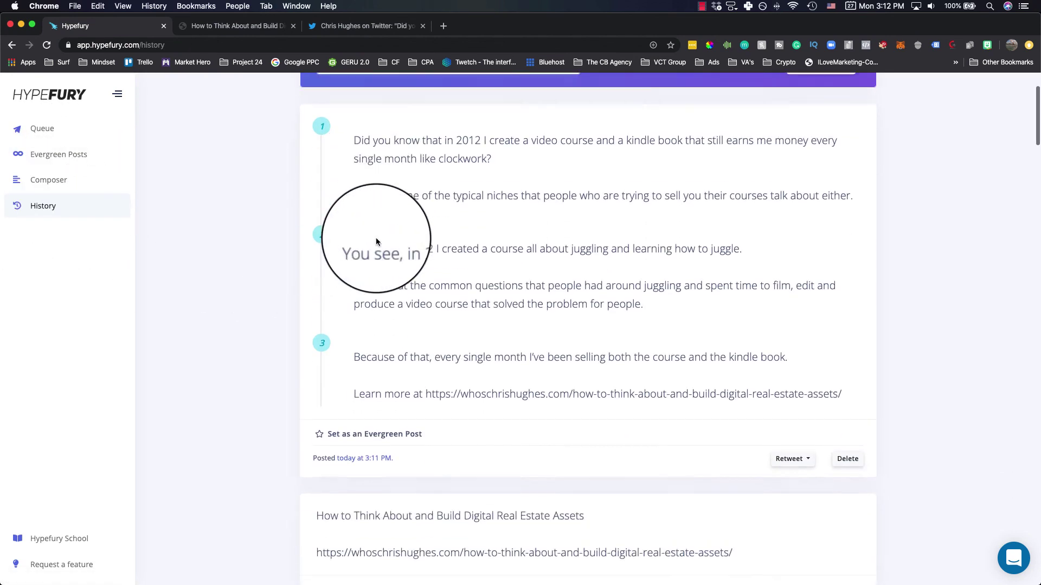
{"action": "left_click", "coordinate": [331, 343]}
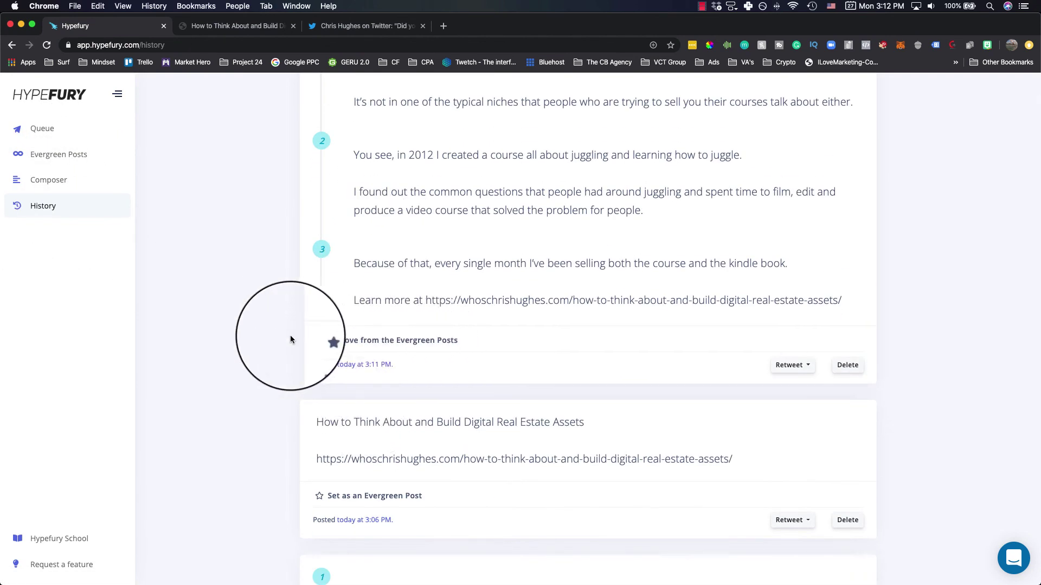
{"action": "scroll", "coordinate": [249, 327], "scroll_direction": "up", "scroll_amount": 5}
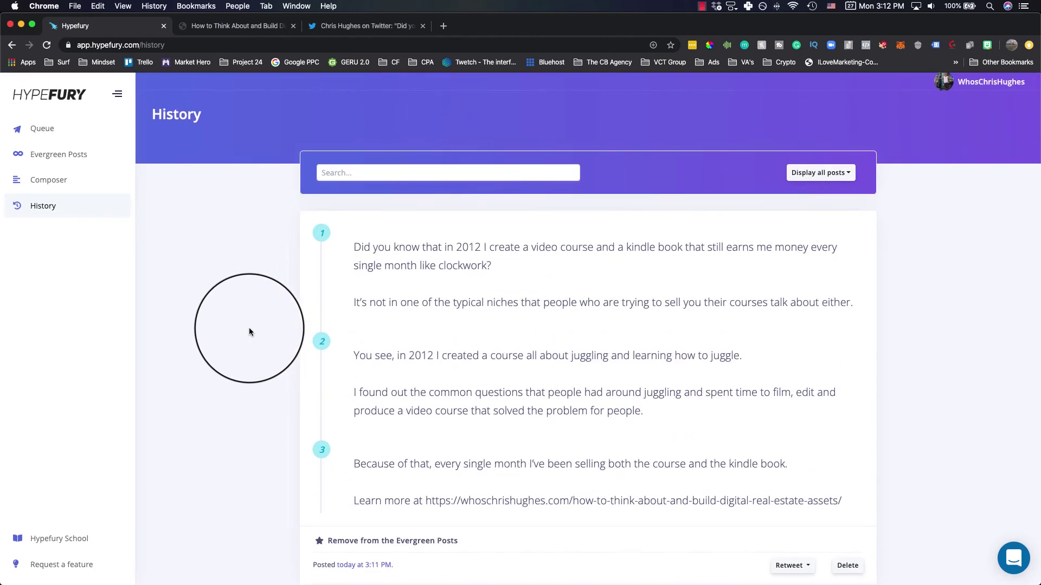
{"action": "scroll", "coordinate": [248, 328], "scroll_direction": "down", "scroll_amount": 1}
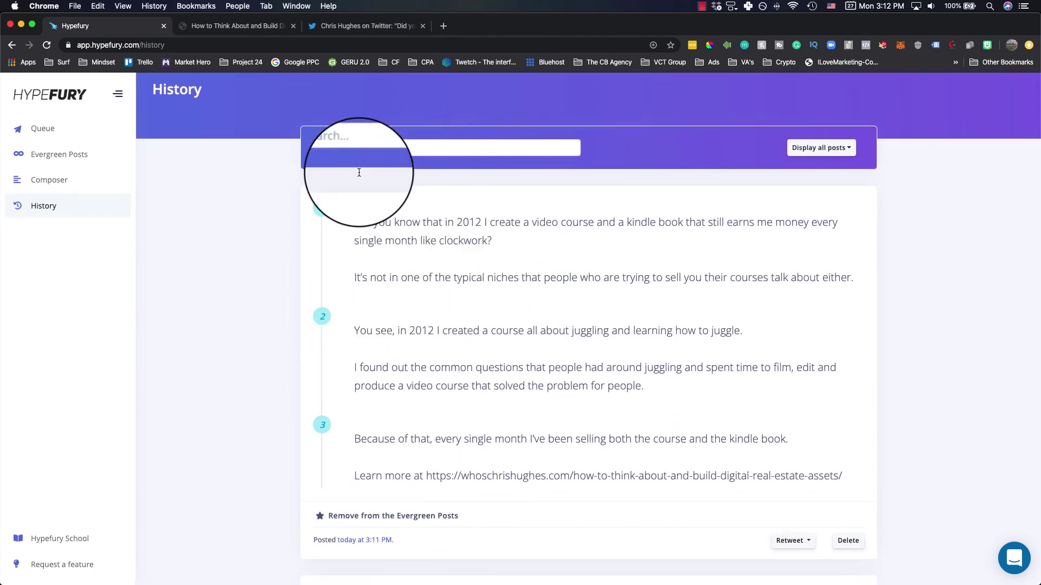
{"action": "left_click", "coordinate": [369, 25]}
{"action": "scroll", "coordinate": [374, 244], "scroll_direction": "up", "scroll_amount": 3}
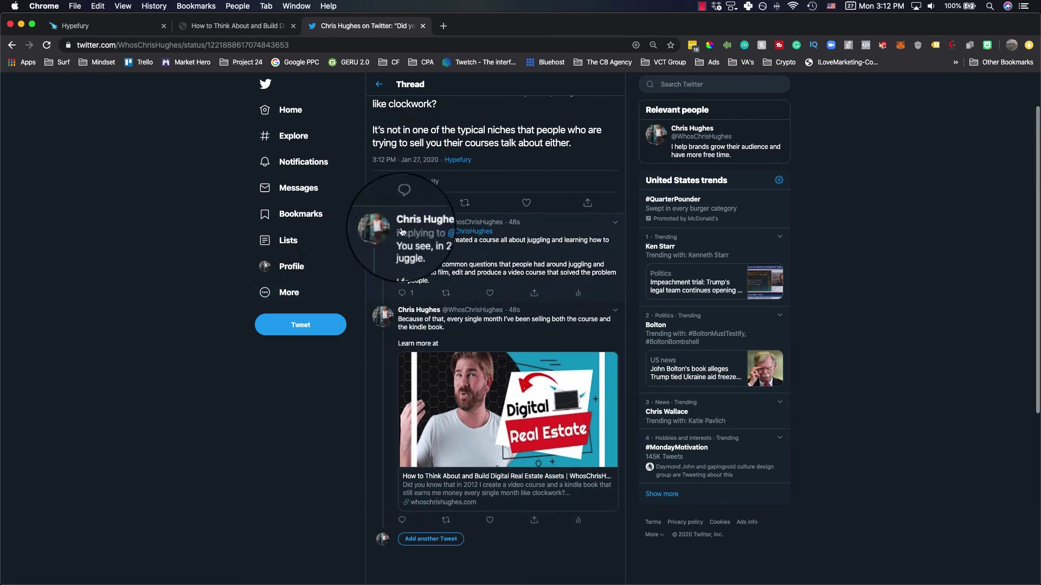
- Go back from the thread to the Twitter profile timeline and scroll down its tweets
{"action": "left_click", "coordinate": [385, 93]}
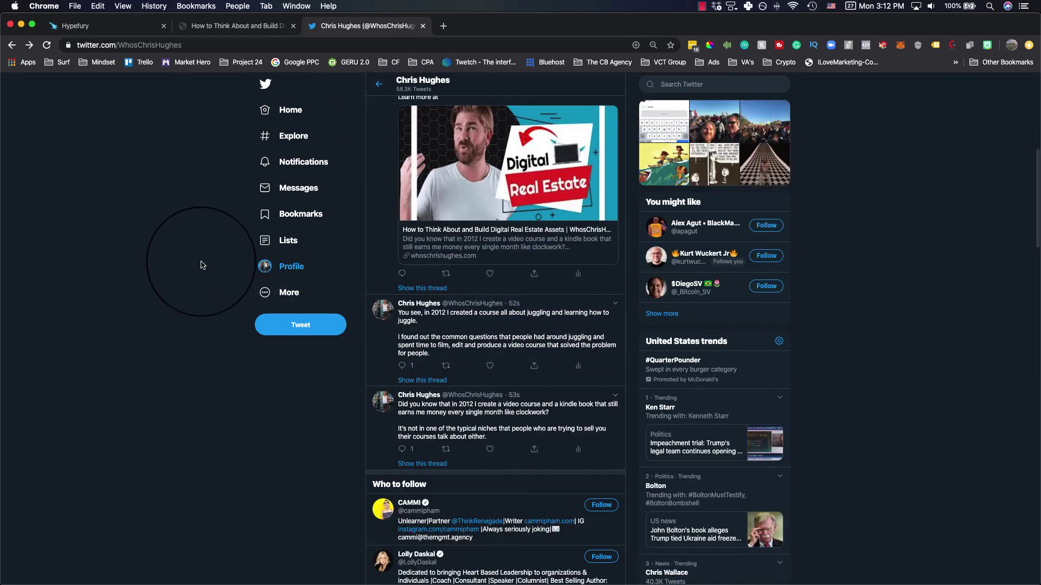
{"action": "scroll", "coordinate": [201, 266], "scroll_direction": "down", "scroll_amount": 15}
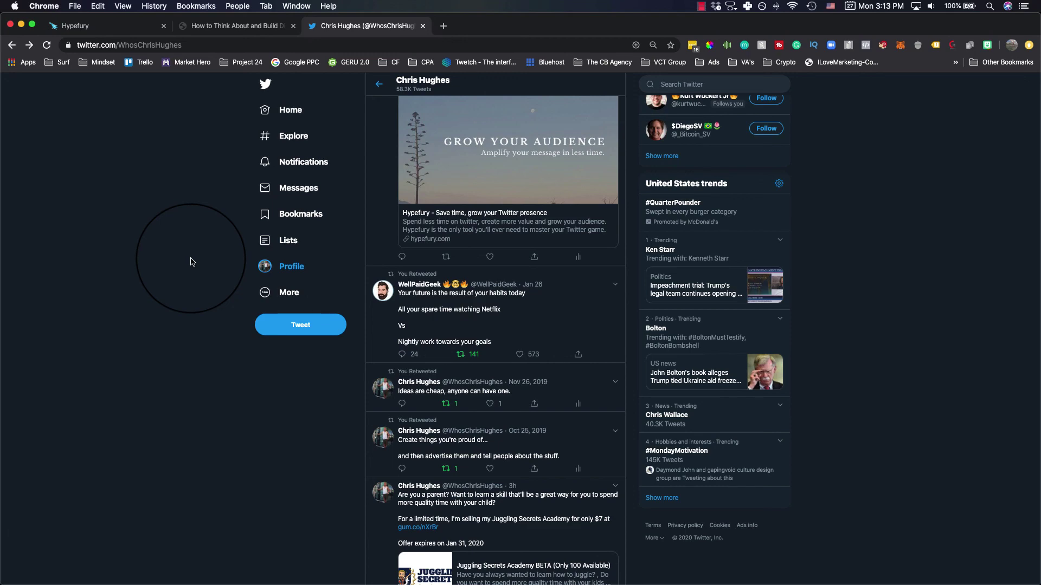
- Switch to the 'How to Think About and Build Digital Real Estate Assets' tab and focus the article
{"action": "left_click", "coordinate": [221, 30]}
{"action": "left_click", "coordinate": [177, 280]}
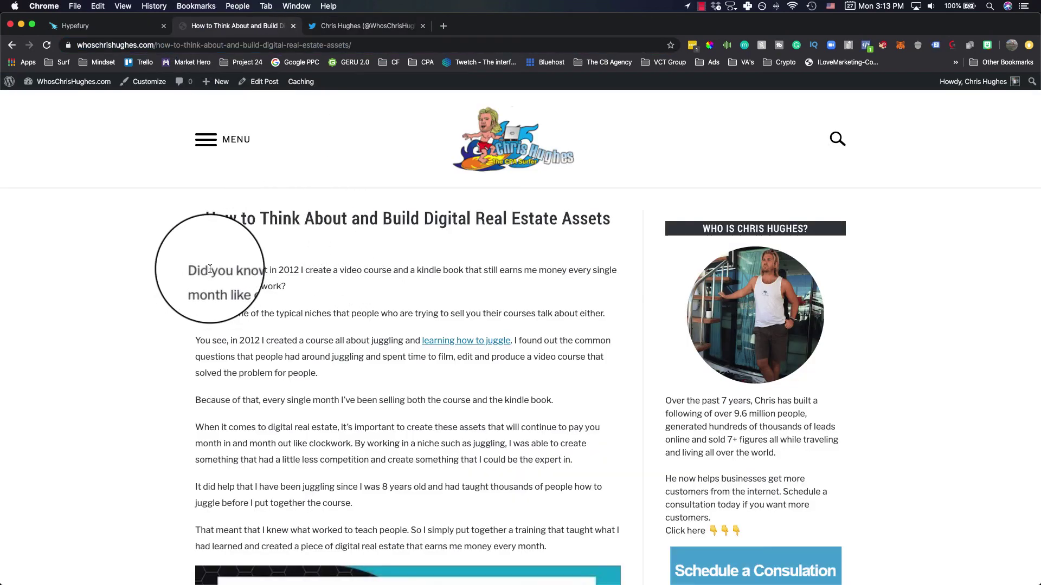